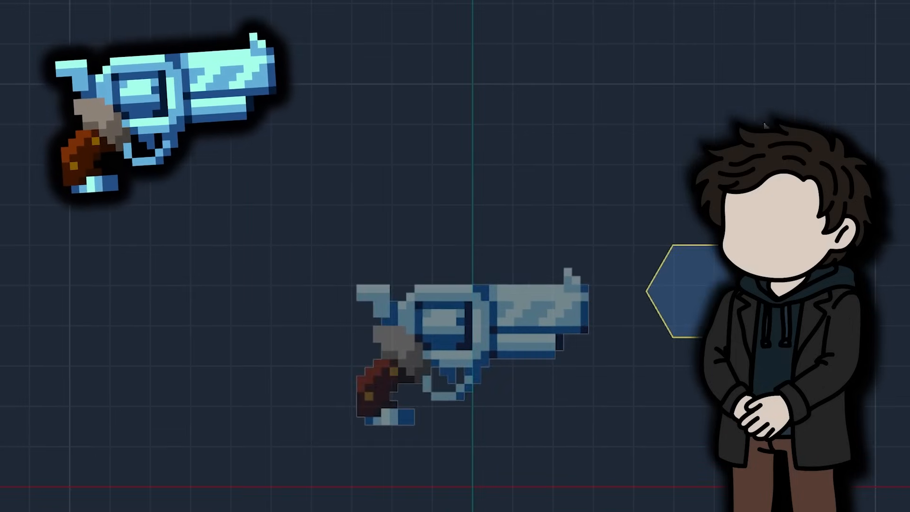
# Step: Draw a vertical line spanning the barrel's height on the revolver reference image
pyautogui.scroll(1, 523, 334)
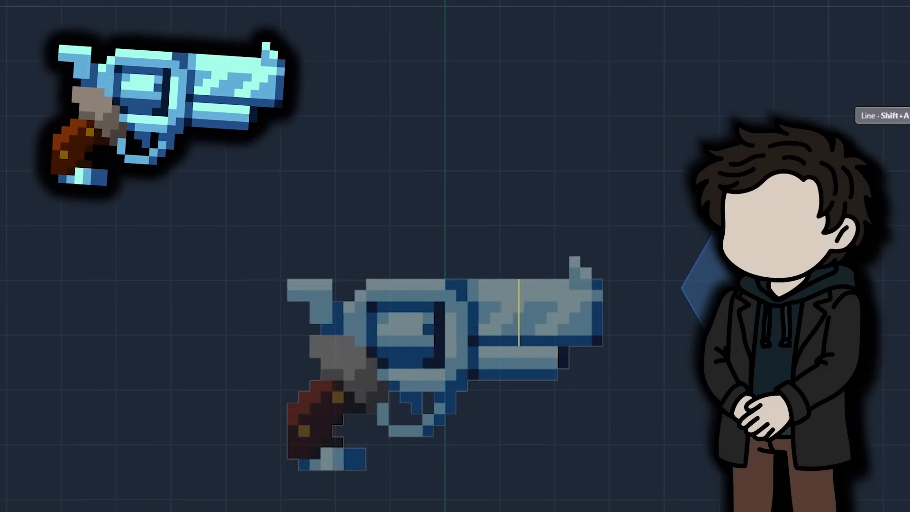
pyautogui.click(558, 345)
pyautogui.click(518, 346)
pyautogui.rightClick(585, 433)
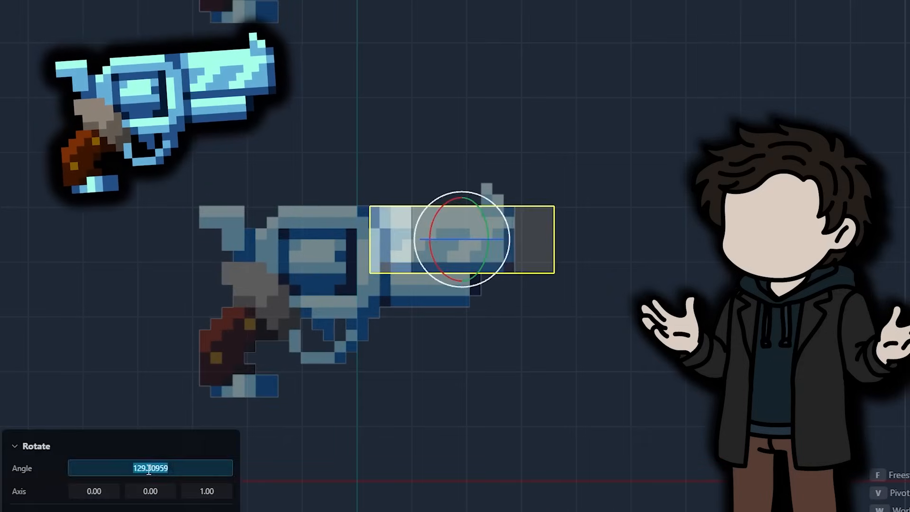
# Step: Move the barrel block onto the reference barrel and scale it with Freestyle Scale to the barrel's length
pyautogui.press('g')
pyautogui.moveTo(488, 242); pyautogui.dragTo(514, 258)
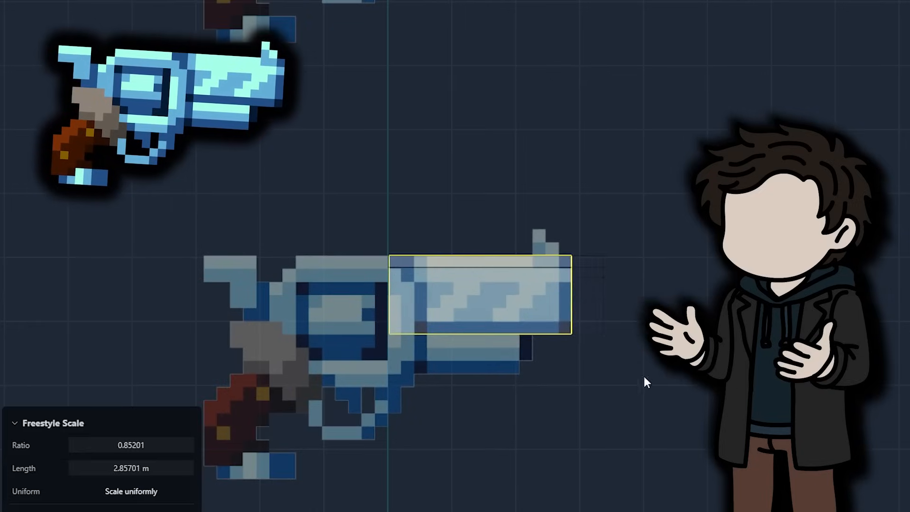
pyautogui.click(643, 381)
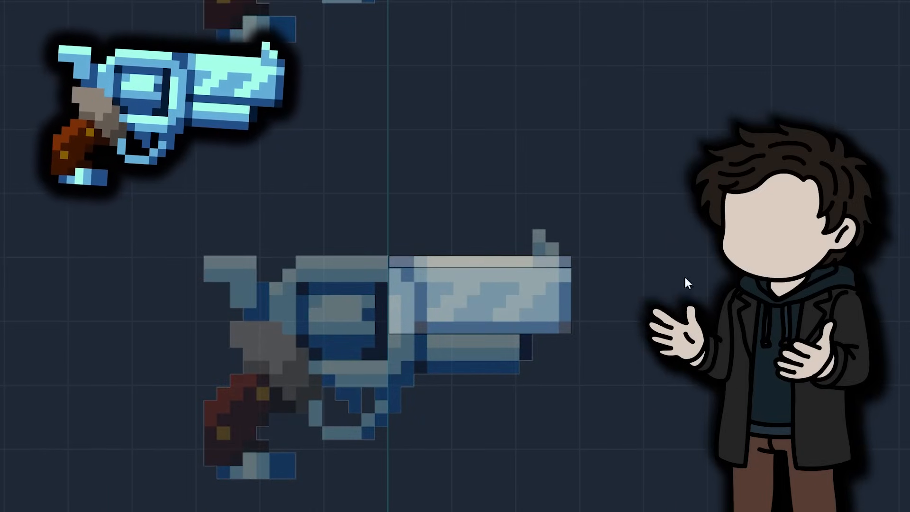
# Step: Move the hexagon onto the centre of the revolver's cylinder in the reference and scale it down to fit the opening
pyautogui.scroll(1, 297, 283)
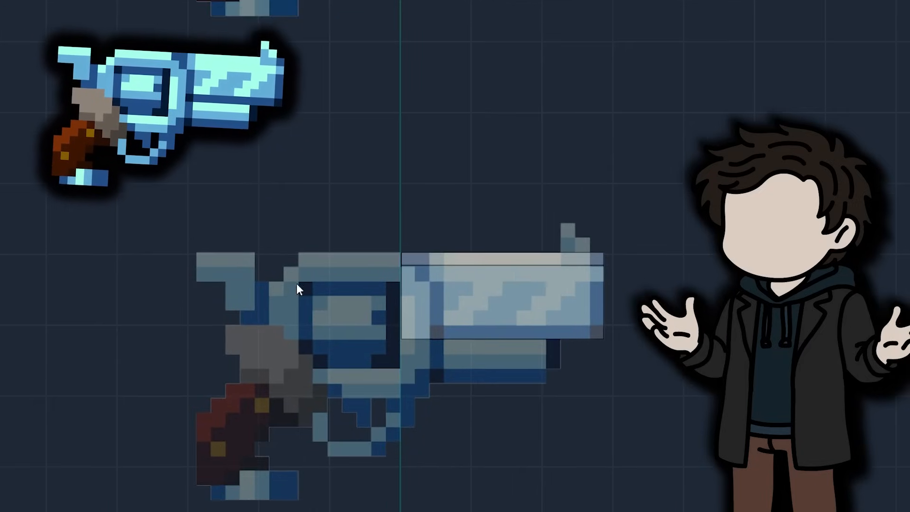
pyautogui.click(712, 257)
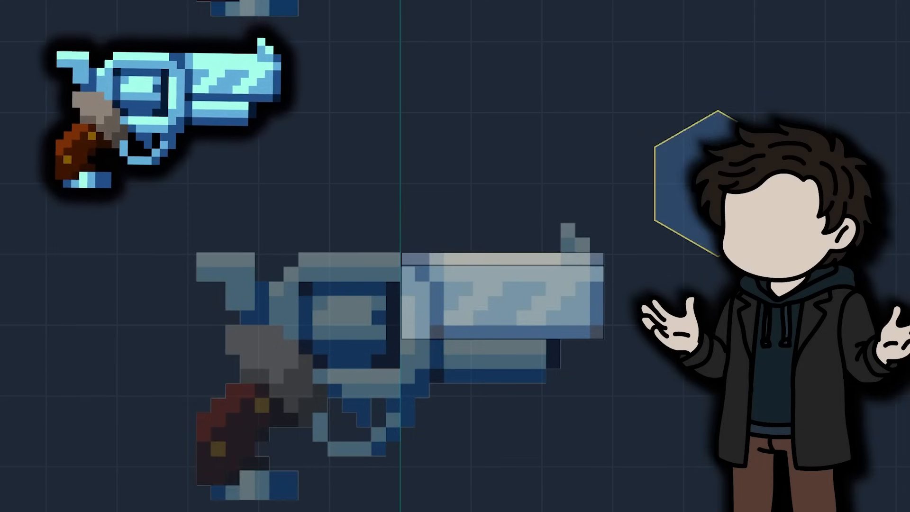
pyautogui.press('g')
pyautogui.click(350, 325)
pyautogui.press('s')
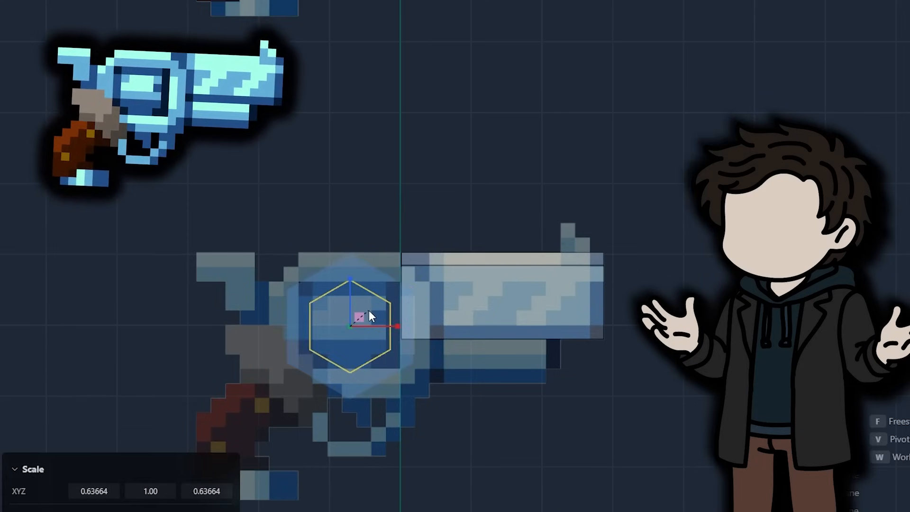
pyautogui.click(368, 309)
# Step: Rotate the hexagon so its upper and lower sides are horizontal, and scale it up to the cylinder opening's size
pyautogui.press('r')
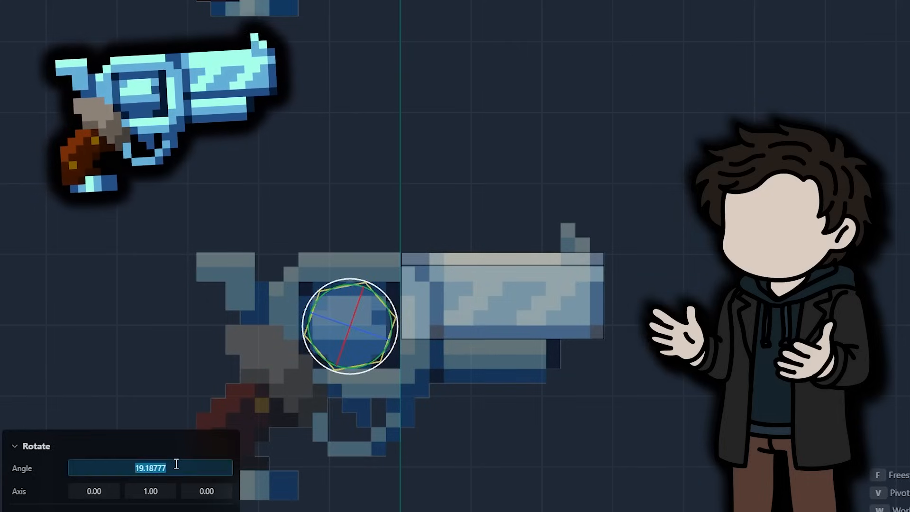
pyautogui.press('Return')
pyautogui.press('s')
pyautogui.hotkey('shift', 'y')
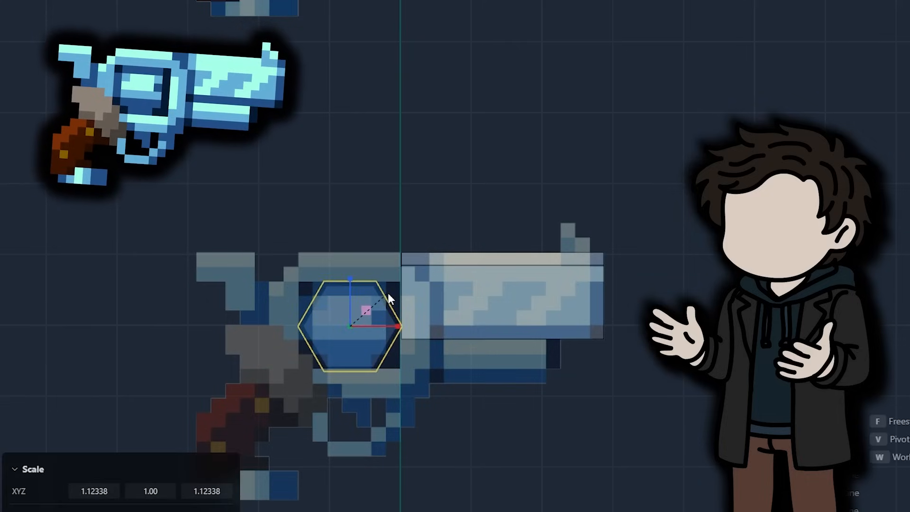
pyautogui.click(389, 289)
# Step: Move the hexagon slightly upward to centre it over the reference cylinder
pyautogui.press('g')
pyautogui.press('z')
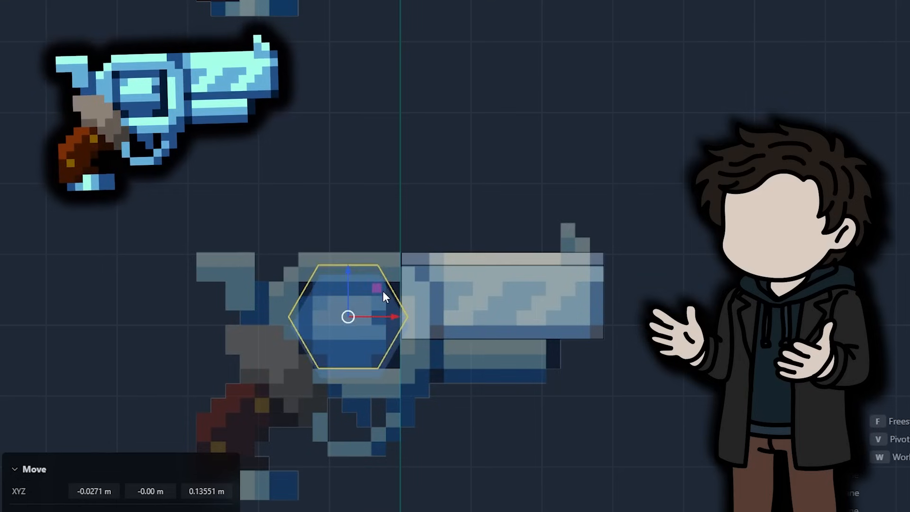
pyautogui.click(477, 265)
# Step: Rotate the hexagon so it stands perpendicular to the barrel and extrude it into a short prism
pyautogui.write('r')
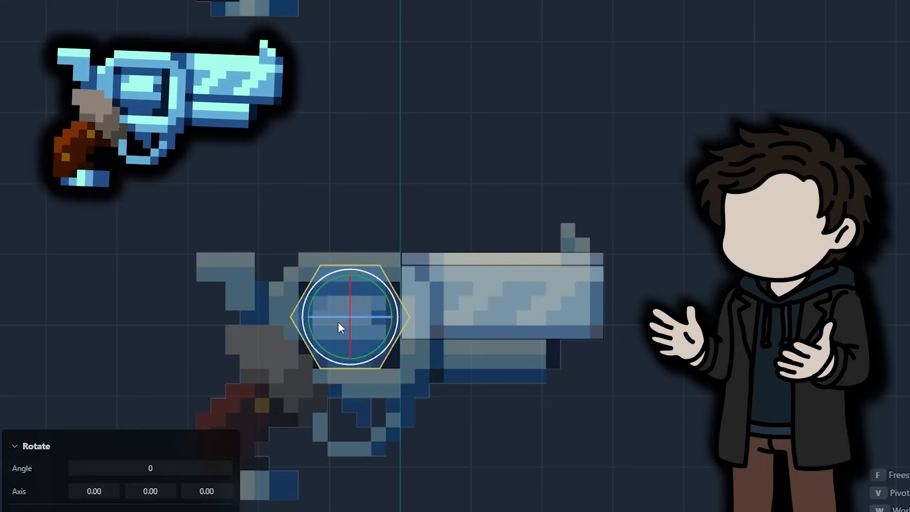
pyautogui.write('9')
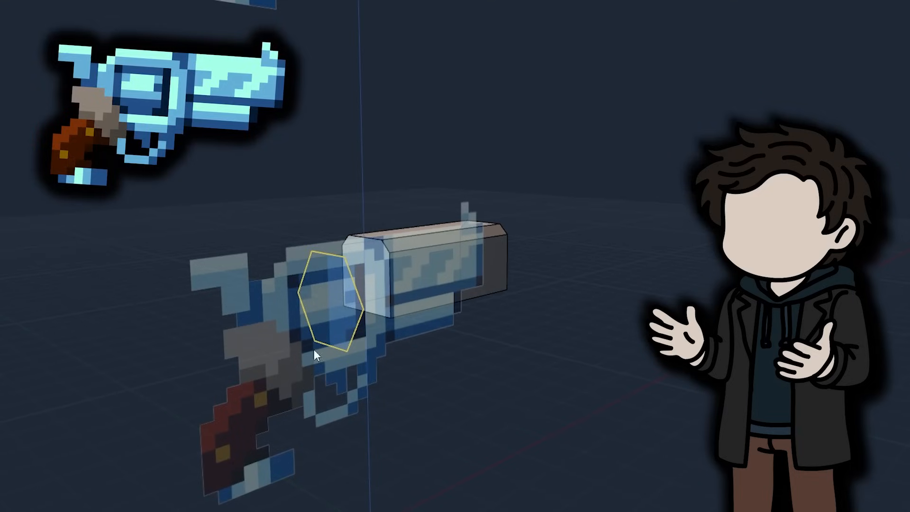
pyautogui.press('e')
pyautogui.click(363, 342)
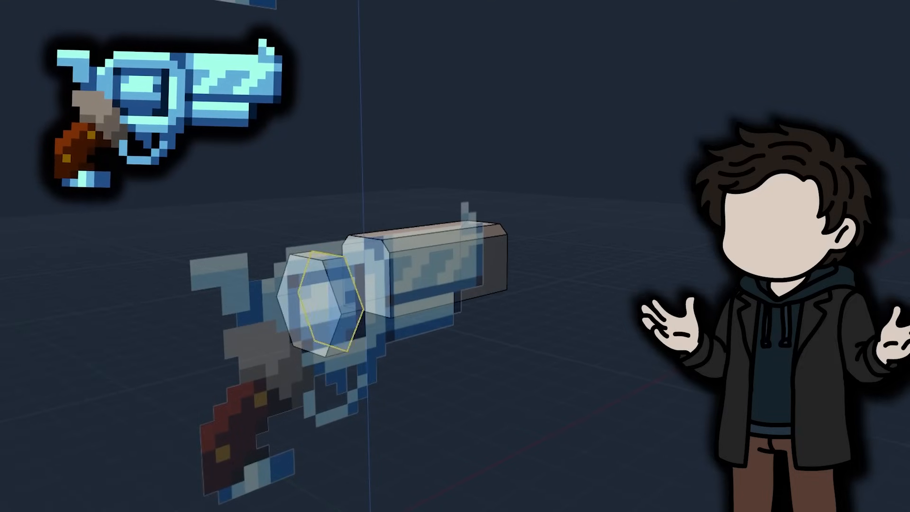
# Step: Stretch the hexagonal prism along the barrel axis with Freestyle Scale until it reaches the barrel's rear face
pyautogui.press('KP_1')
pyautogui.scroll(1, 304, 317)
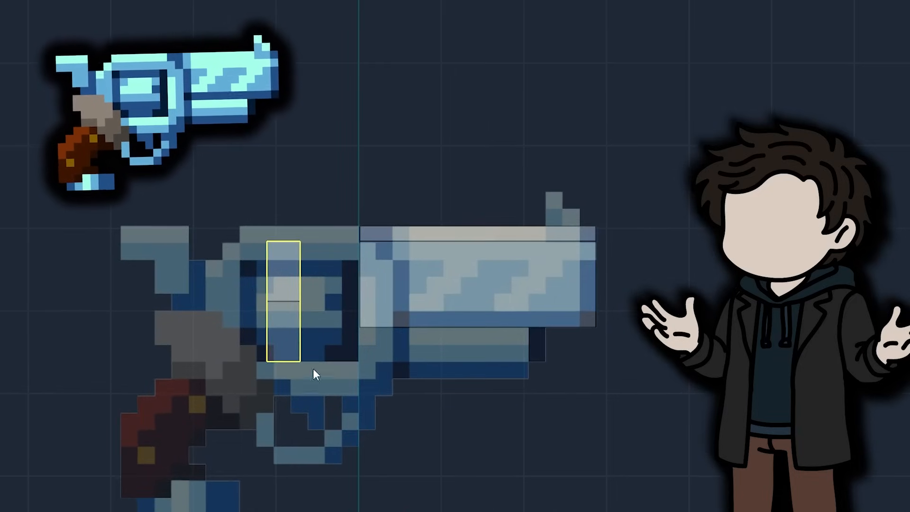
pyautogui.press('g')
pyautogui.press('Escape')
pyautogui.press('s')
pyautogui.press('f')
pyautogui.click(266, 302)
pyautogui.click(299, 301)
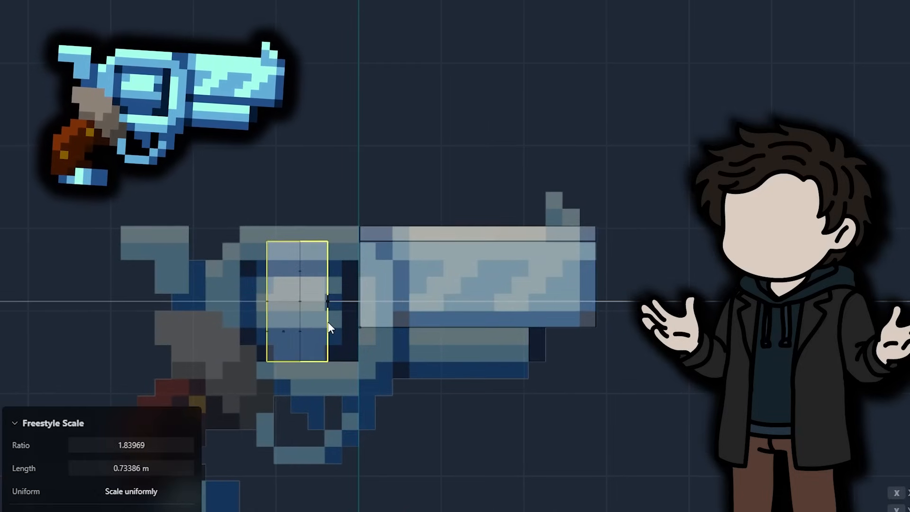
pyautogui.click(360, 192)
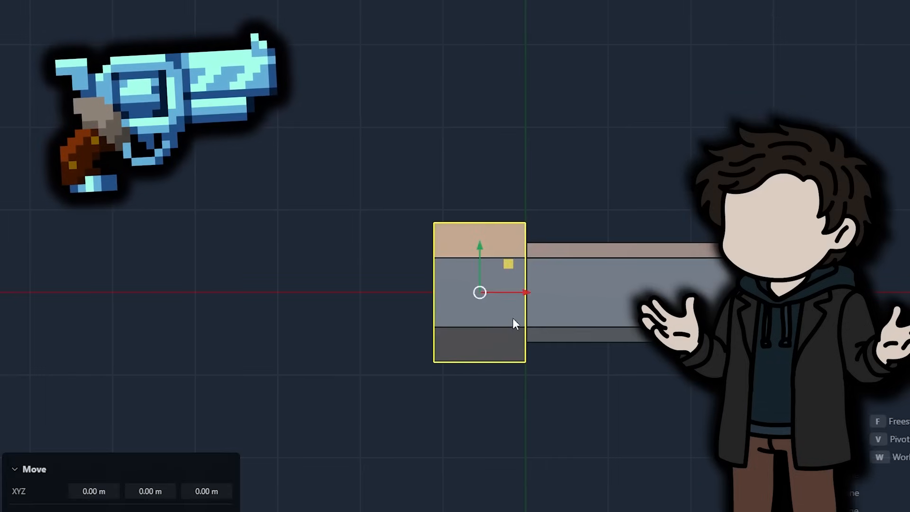
# Step: Draw a small circle on the hexagonal cylinder face, just below its top corner
pyautogui.moveTo(513, 317); pyautogui.dragTo(252, 294)
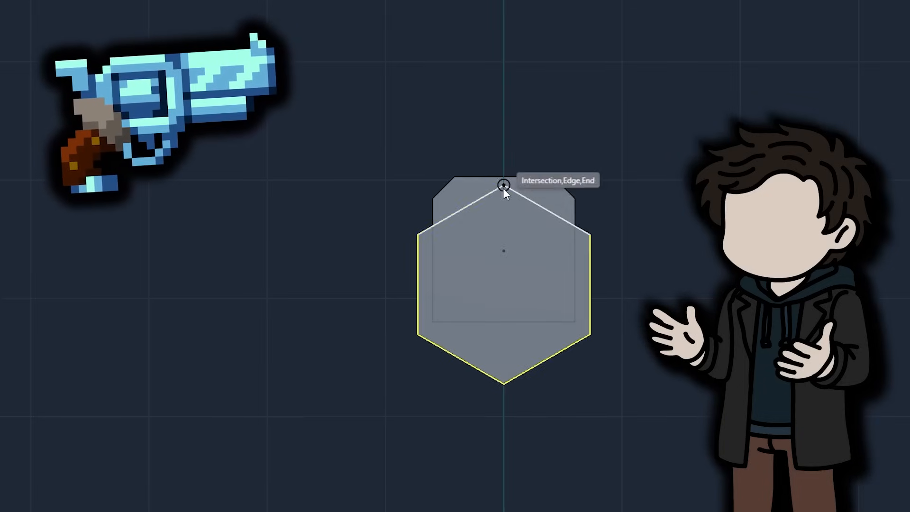
pyautogui.click(505, 201)
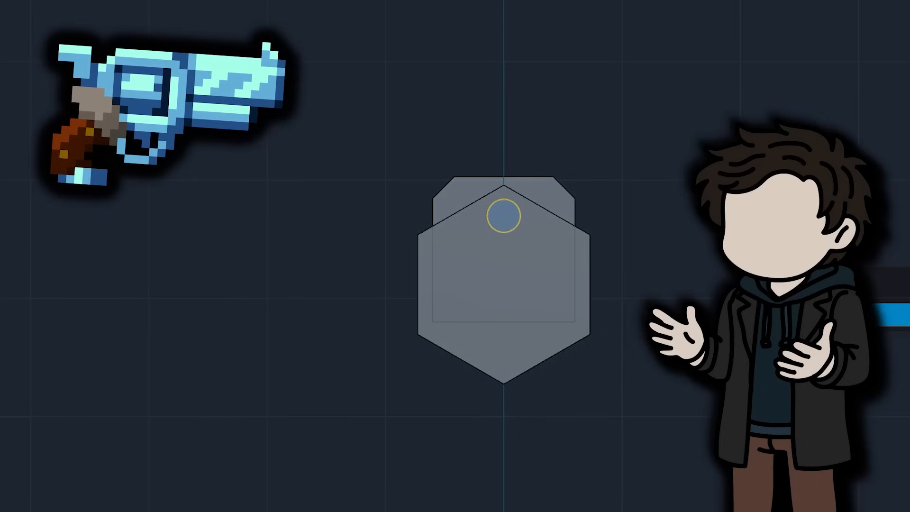
# Step: Try a 360° radial array of the small circle with 6 copies around the hexagonal face's centre
pyautogui.click(504, 285)
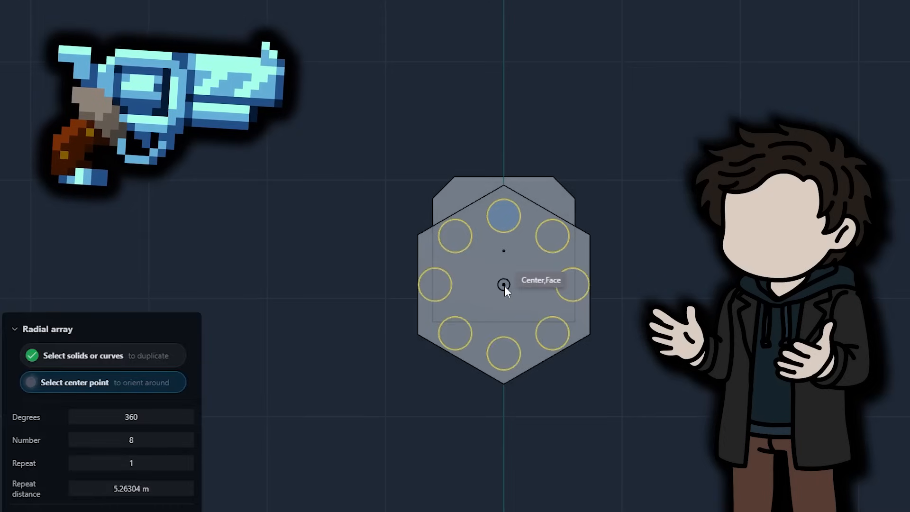
pyautogui.click(119, 416)
pyautogui.write('6')
pyautogui.press('Tab')
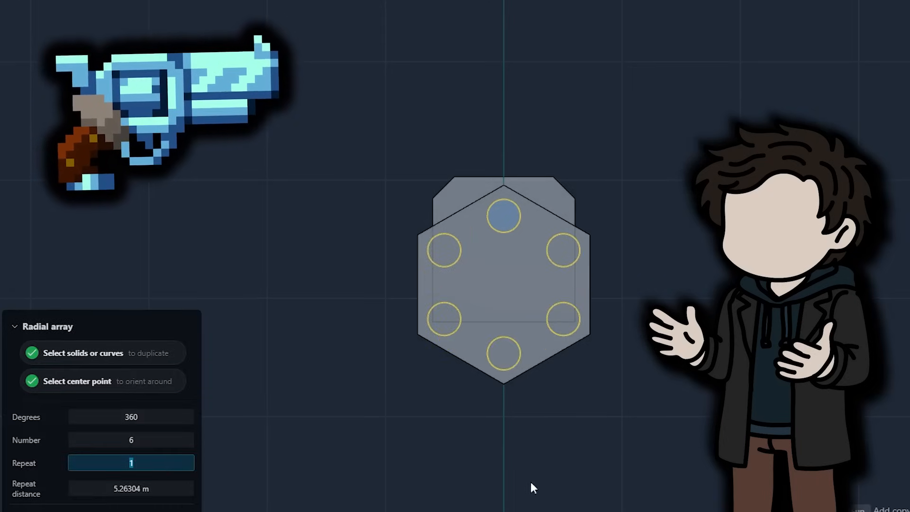
pyautogui.press('Return')
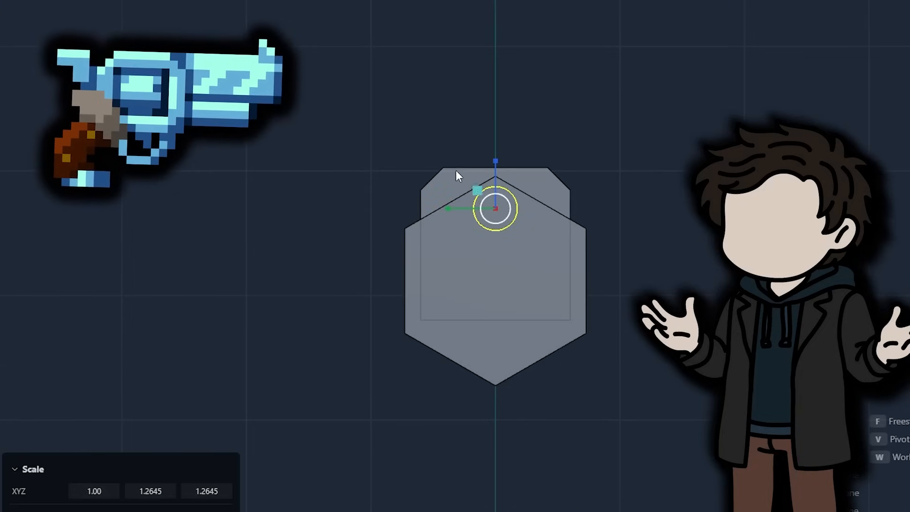
# Step: Shift the enlarged circle slightly down and create a 360° radial array of 6 around the hexagonal face's centre
pyautogui.moveTo(496, 168); pyautogui.dragTo(495, 177)
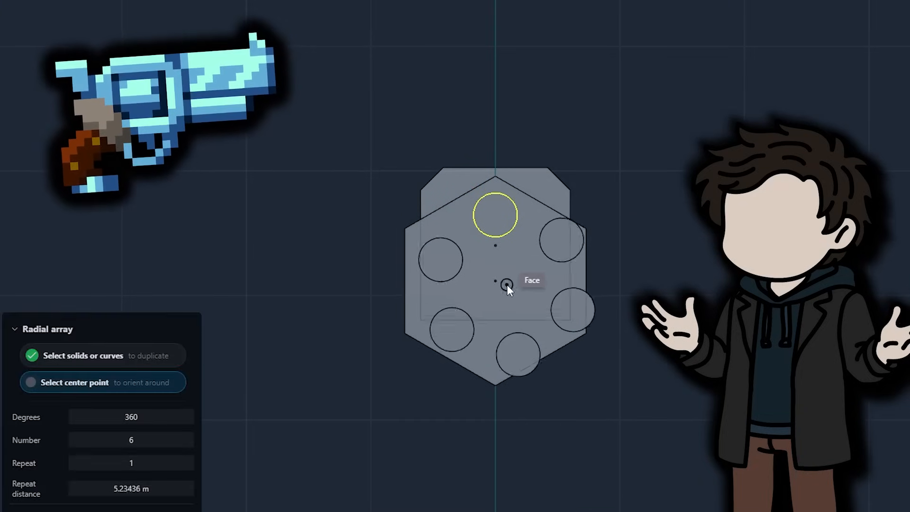
pyautogui.click(495, 281)
pyautogui.press('Return')
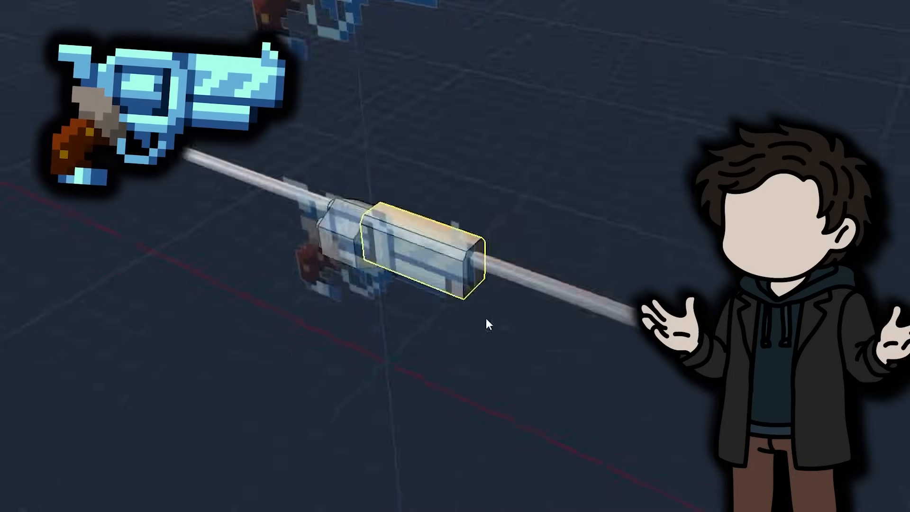
# Step: Widen the frame box around the cylinder toward the muzzle with Freestyle Scale, covering the reference frame's front edge
pyautogui.moveTo(497, 245); pyautogui.dragTo(484, 289, button='middle')
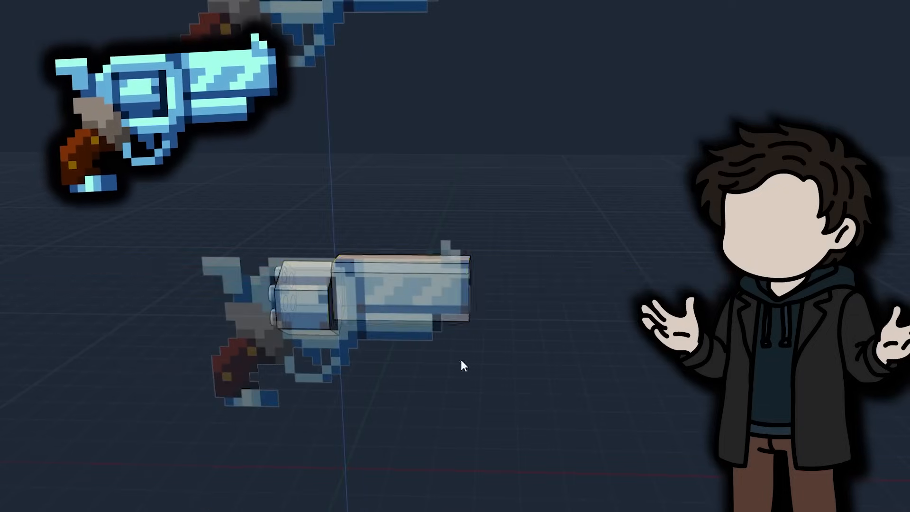
pyautogui.moveTo(461, 359); pyautogui.dragTo(490, 359, button='middle')
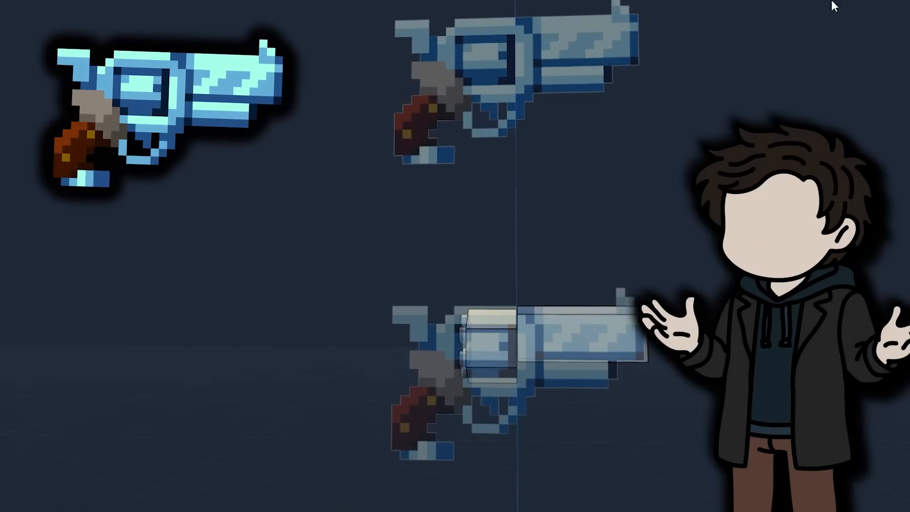
pyautogui.press('KP_1')
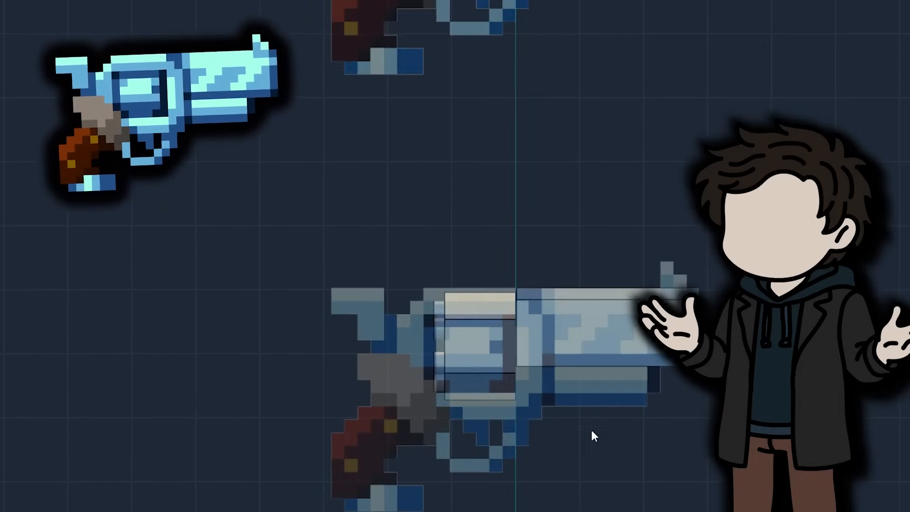
pyautogui.scroll(-3, 604, 325)
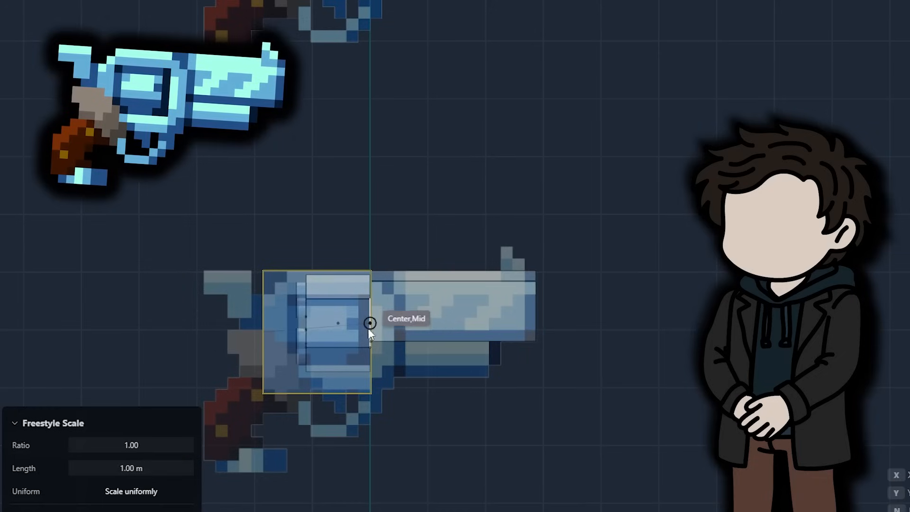
pyautogui.press('Escape')
pyautogui.click(371, 394)
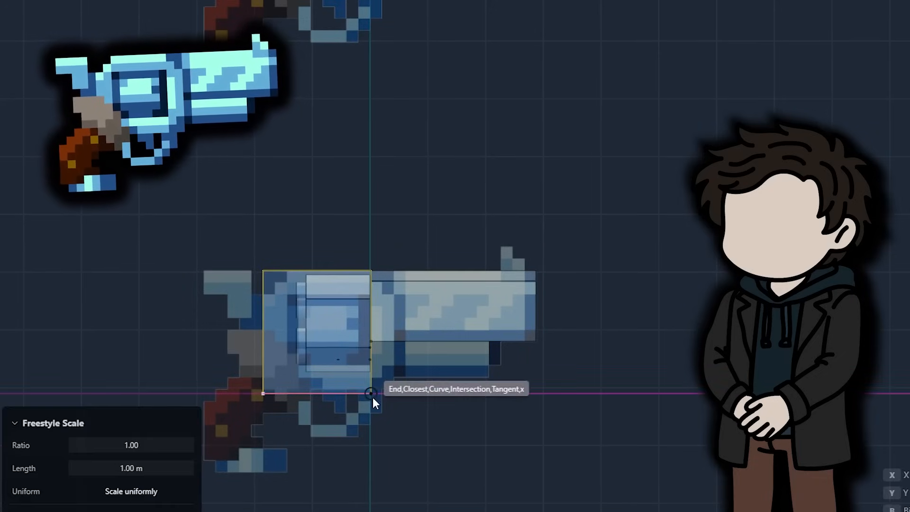
pyautogui.press('Escape')
pyautogui.click(410, 378)
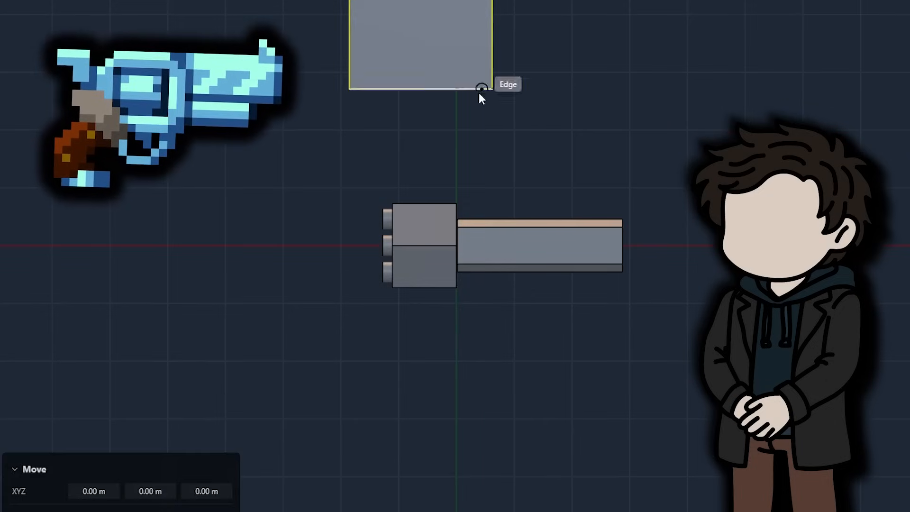
# Step: Move the frame block onto the gun's centre line and scale down its thickness
pyautogui.moveTo(478, 92); pyautogui.dragTo(241, 245)
pyautogui.press('s')
pyautogui.moveTo(417, 198); pyautogui.dragTo(410, 221)
# Step: Chamfer the frame block's side-profile corners with the Fillet tool
pyautogui.scroll(6, 453, 218)
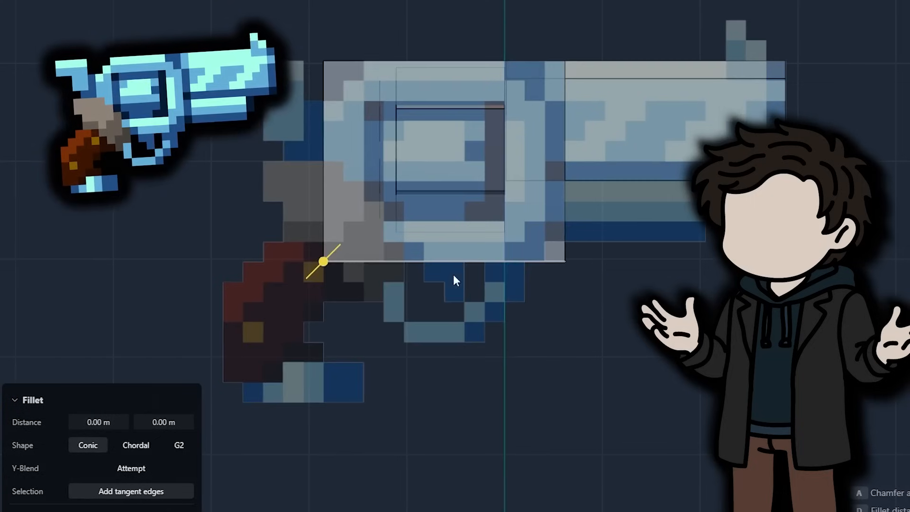
pyautogui.moveTo(323, 261); pyautogui.dragTo(379, 260)
pyautogui.press('Return')
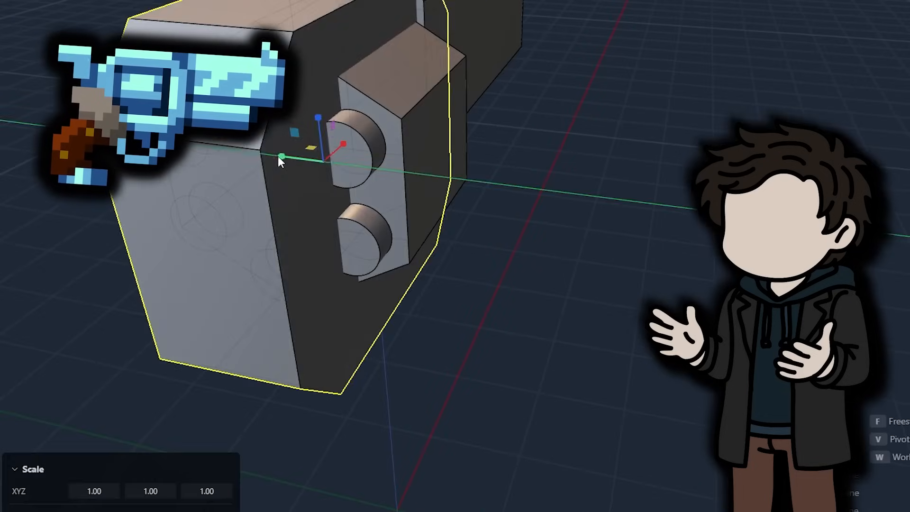
# Step: Scale the frame block and the barrel narrower along the Y axis
pyautogui.moveTo(279, 158); pyautogui.dragTo(294, 169)
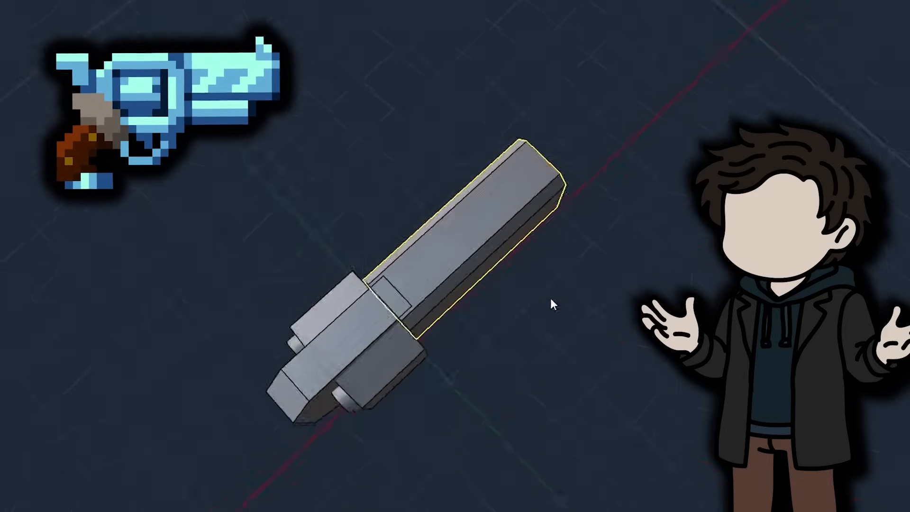
pyautogui.press('s')
pyautogui.press('y')
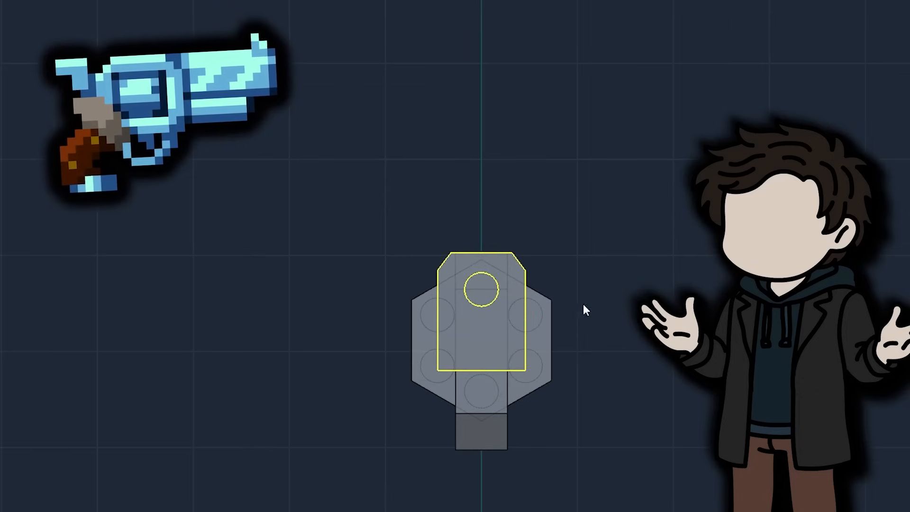
pyautogui.press('s')
pyautogui.press('y')
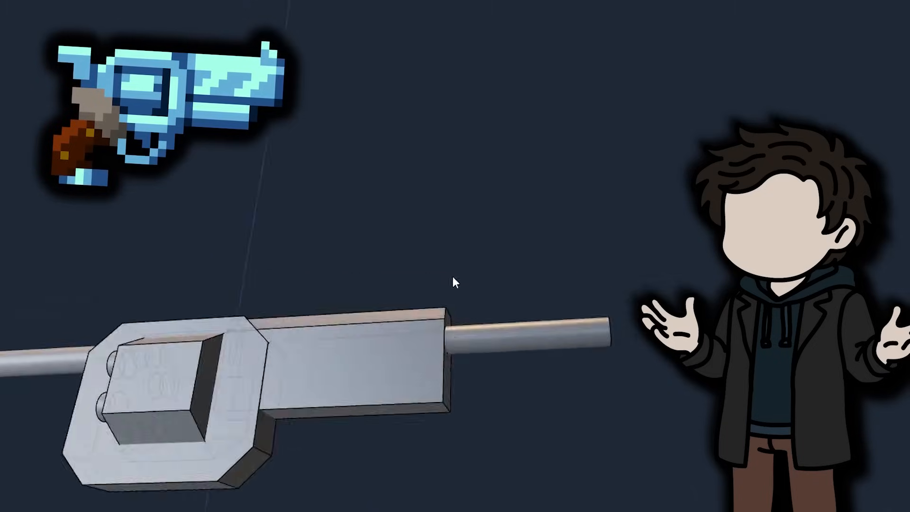
pyautogui.moveTo(453, 277); pyautogui.dragTo(579, 232, button='middle')
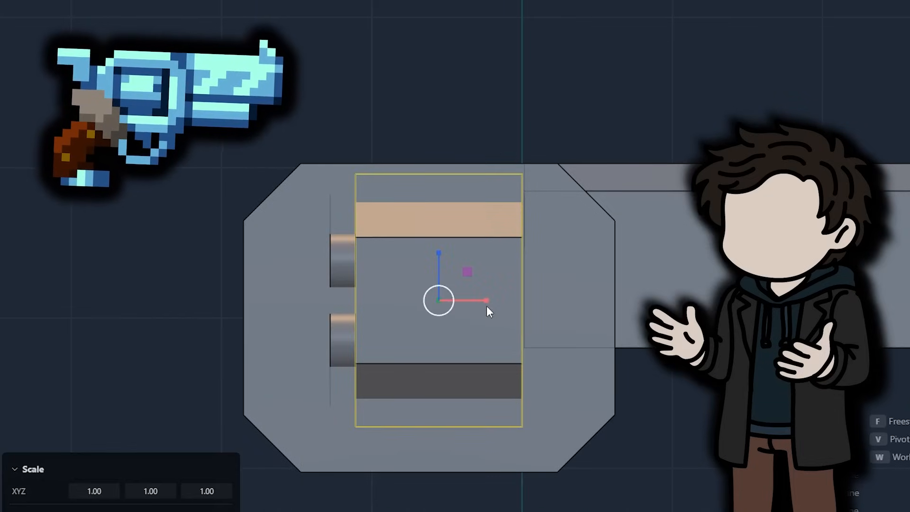
# Step: Scale the hexagonal cylinder slightly longer along the X axis
pyautogui.moveTo(486, 306); pyautogui.dragTo(504, 303)
pyautogui.rightClick(564, 372)
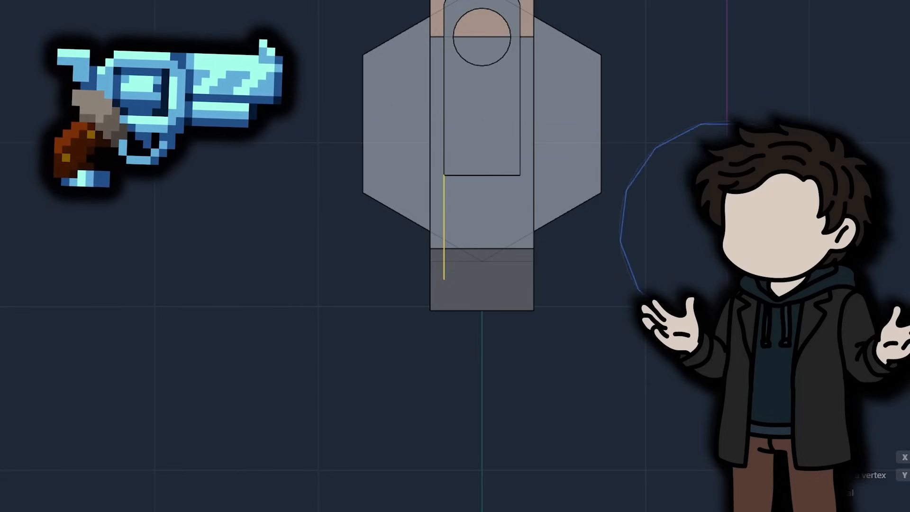
# Step: Draw a rectangular block directly below the barrel and scale it narrower than the barrel along Y
pyautogui.press('g')
pyautogui.click(661, 379)
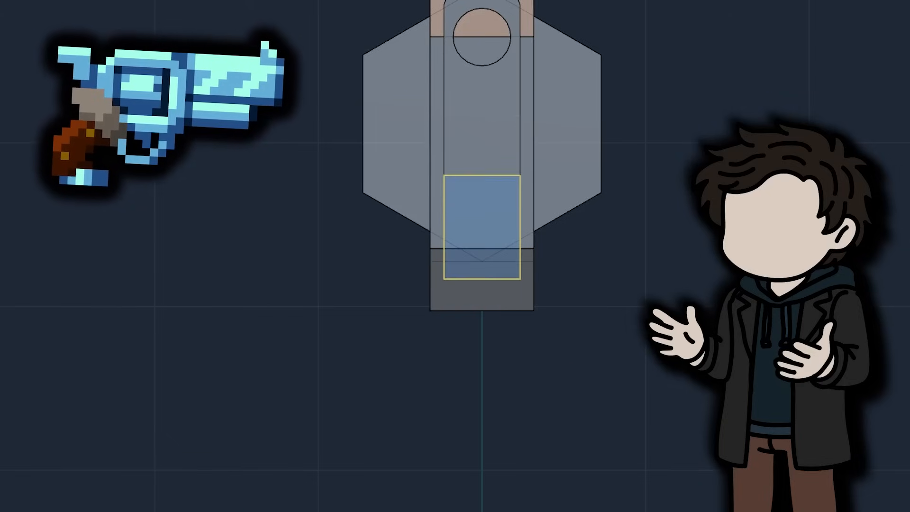
pyautogui.press('s')
pyautogui.press('y')
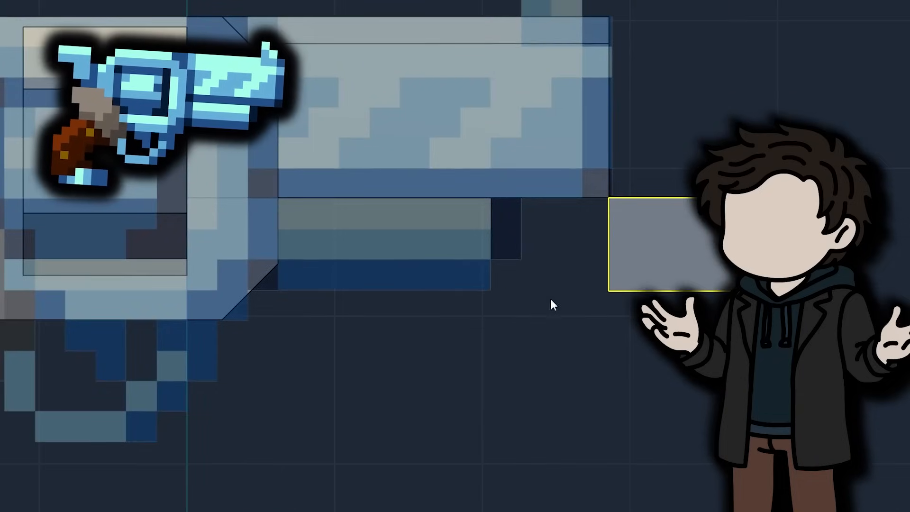
# Step: Fit the under-barrel block's position and length to the reference and chamfer its two lower edges with the Fillet tool
pyautogui.press('g')
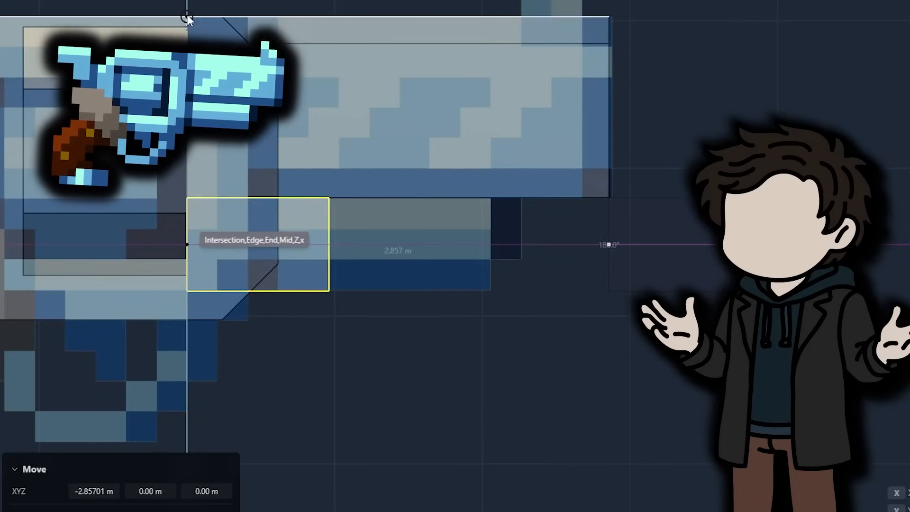
pyautogui.click(188, 240)
pyautogui.press('s')
pyautogui.click(492, 199)
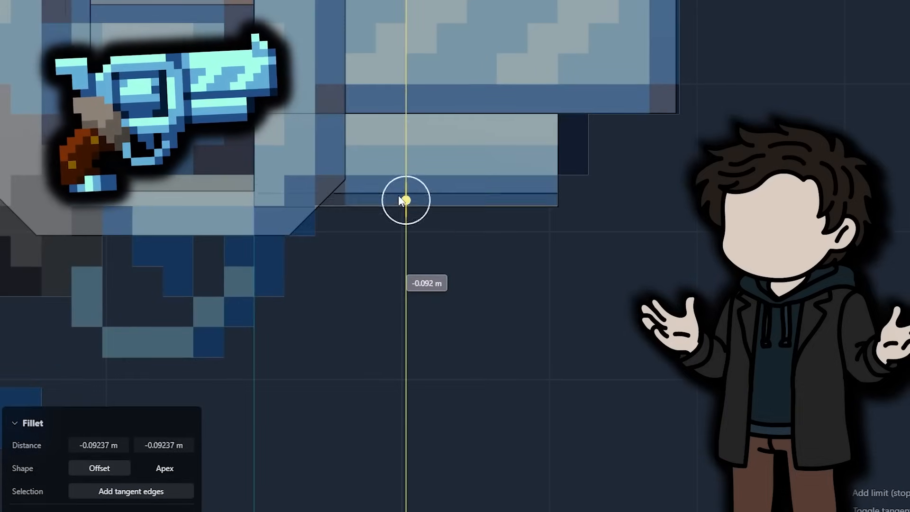
pyautogui.moveTo(398, 195); pyautogui.dragTo(394, 189)
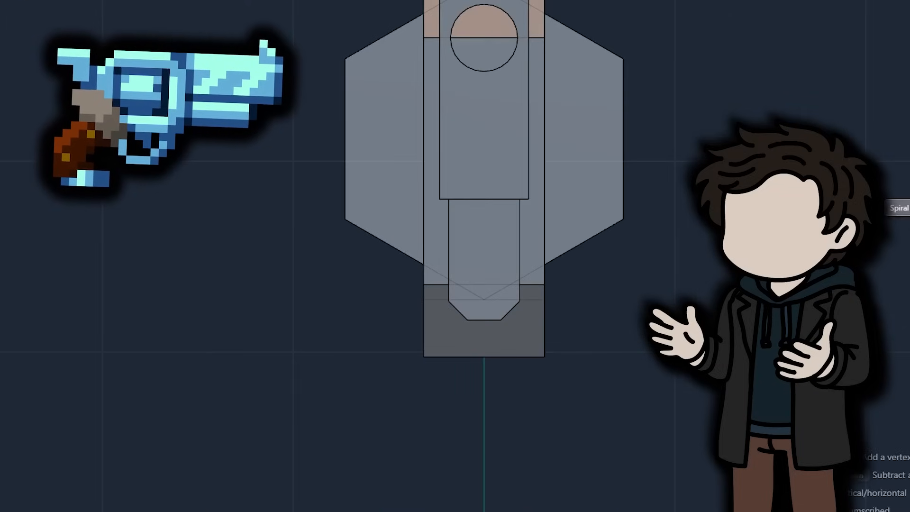
# Step: Draw an octagon on the under-barrel block's end face and extrude it into a rod toward the muzzle
pyautogui.click(483, 230)
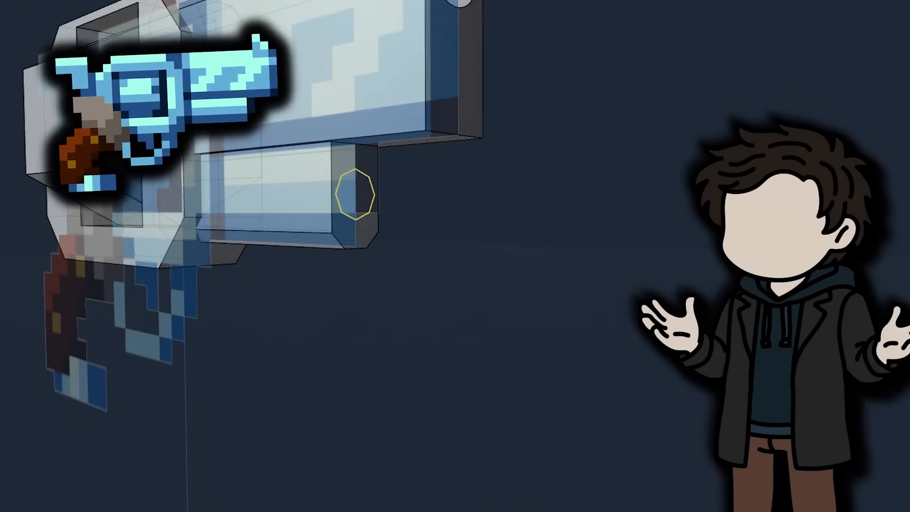
pyautogui.press('e')
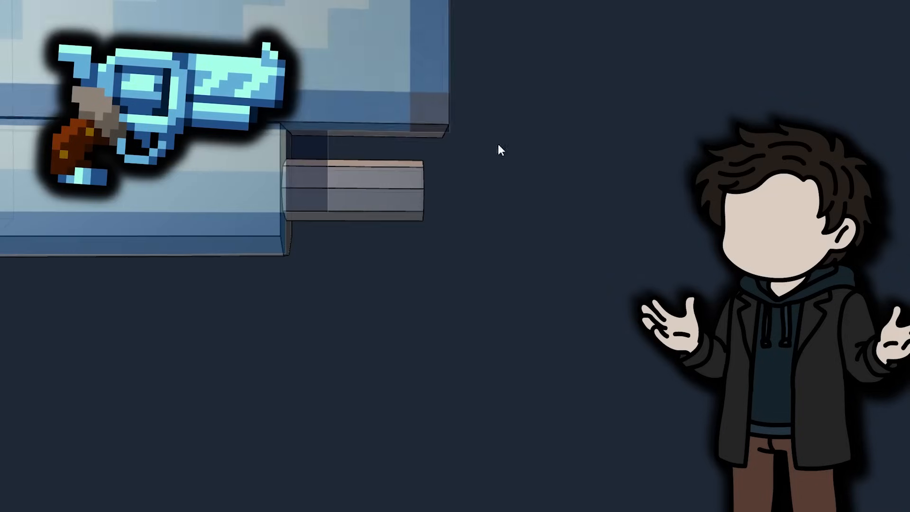
pyautogui.click(469, 258)
# Step: Reposition the octagonal rod on the under-barrel block's end face
pyautogui.scroll(1, 469, 254)
pyautogui.press('g')
pyautogui.moveTo(465, 230)
pyautogui.mouseDown()
pyautogui.moveTo(465, 206)
pyautogui.moveTo(467, 225)
pyautogui.mouseUp()
pyautogui.press('Escape')
pyautogui.press('g')
pyautogui.click(466, 230)
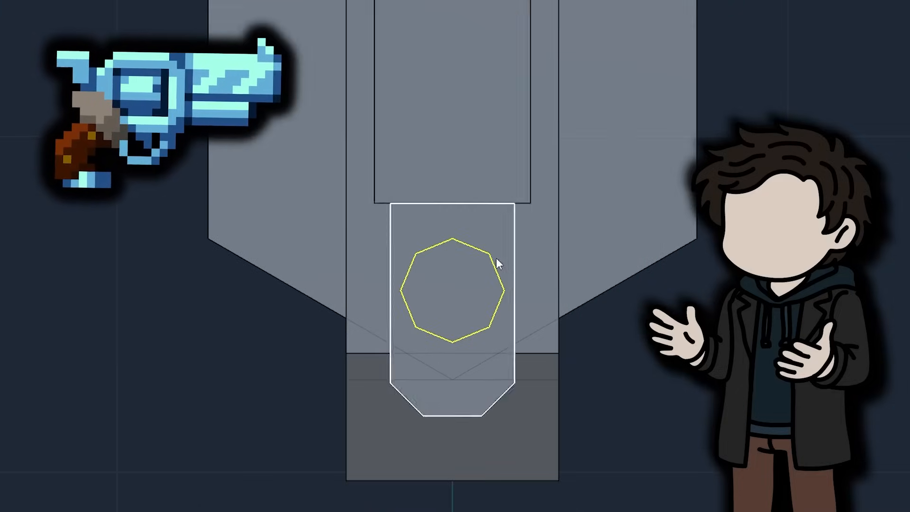
# Step: Duplicate the octagonal rod with a freestyle move, placing one of its corners on the horizontal guide line's end beside the frame
pyautogui.click(396, 307)
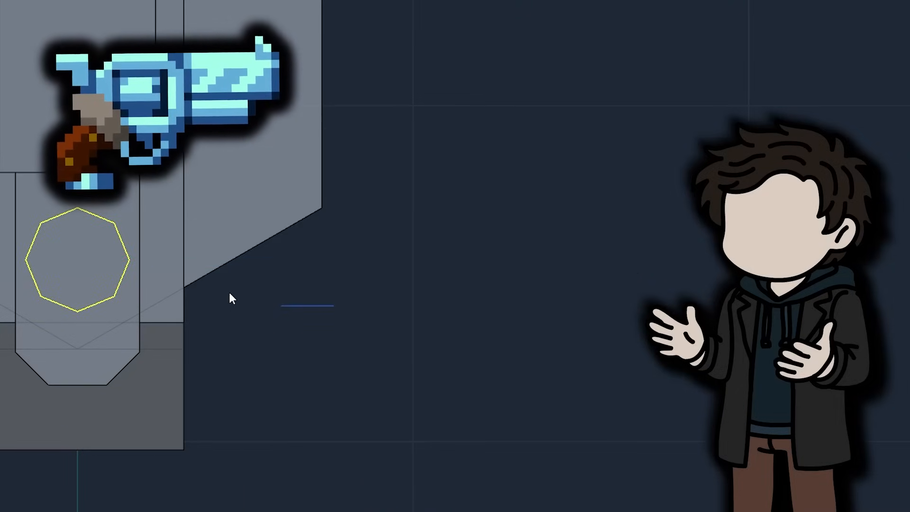
pyautogui.hotkey('shift', 'd')
pyautogui.press('f')
pyautogui.click(129, 260)
pyautogui.click(282, 305)
# Step: Rotate the duplicated octagonal rod 247.5° about X with a freestyle rotation so one side lies flat on the guide line
pyautogui.press('r')
pyautogui.press('f')
pyautogui.click(282, 305)
pyautogui.click(266, 269)
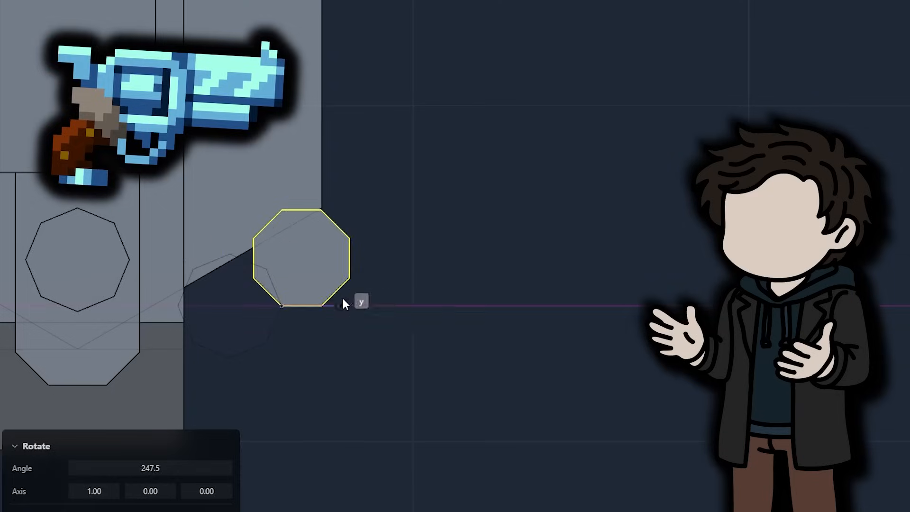
pyautogui.click(342, 299)
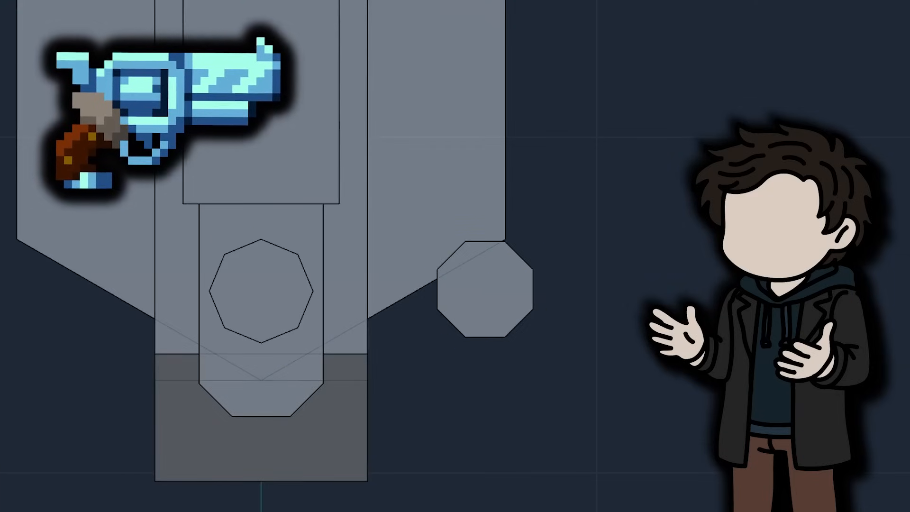
# Step: Move the rotated octagonal rod back onto the under-barrel block with a freestyle move, centred across its width
pyautogui.click(486, 292)
pyautogui.press('g')
pyautogui.press('f')
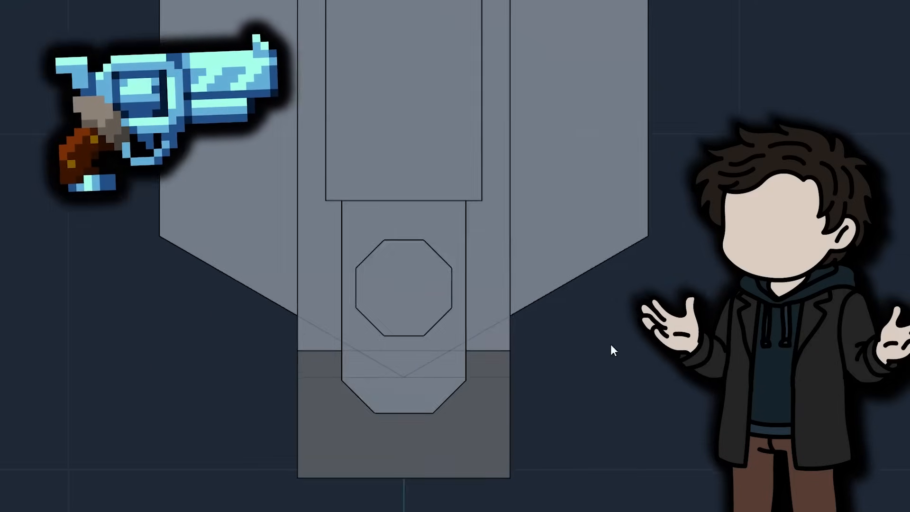
# Step: Resize the octagonal rod with Freestyle Scale, using the midpoint of its lowest side as the base point
pyautogui.moveTo(610, 349); pyautogui.dragTo(465, 325, button='middle')
pyautogui.press('KP_7')
pyautogui.press('s')
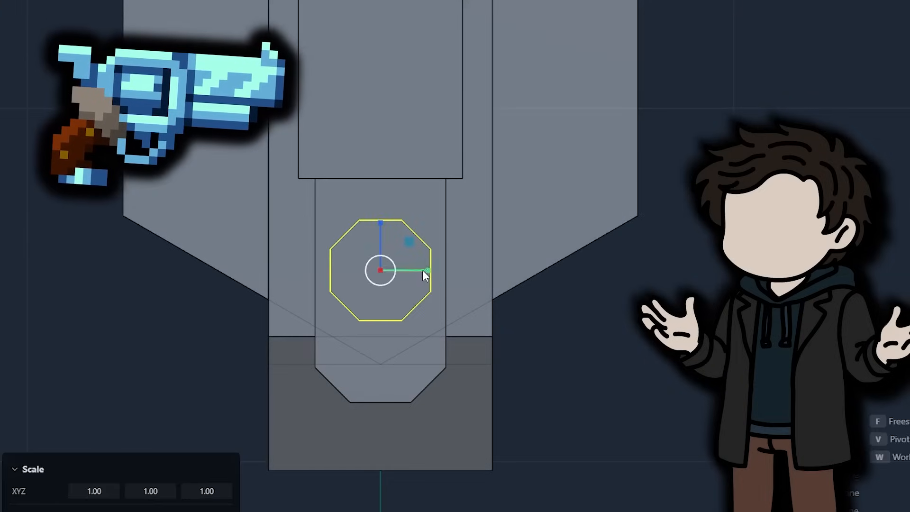
pyautogui.press('f')
pyautogui.moveTo(377, 321); pyautogui.dragTo(863, 63, button='middle')
pyautogui.press('KP_3')
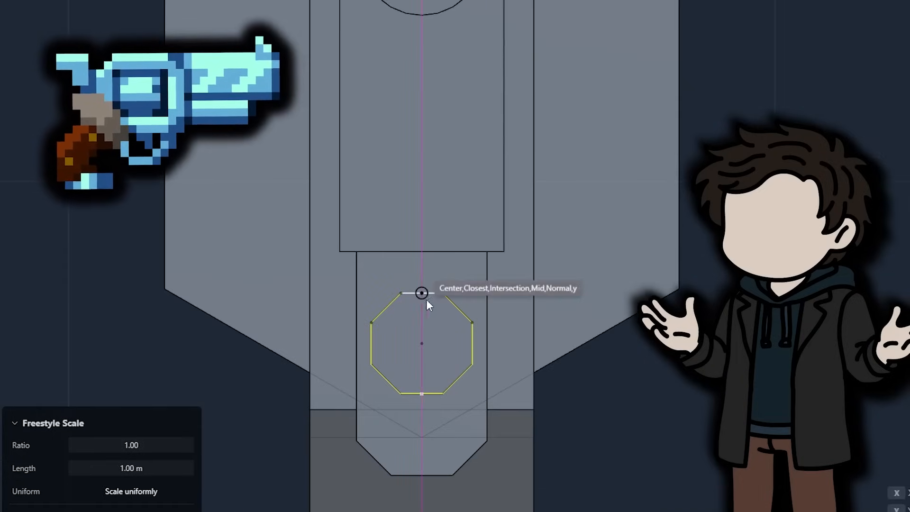
pyautogui.click(400, 393)
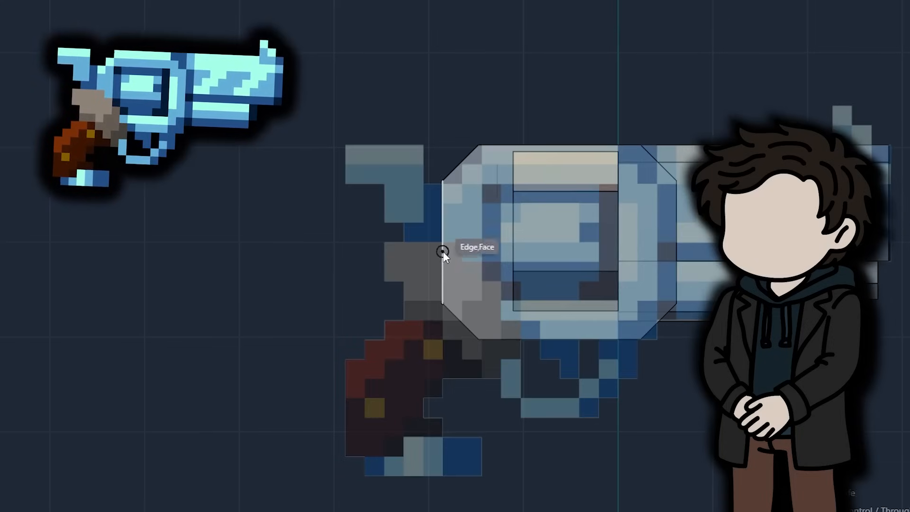
# Step: Draw the grip's back and front curves over the reference and snap the front curve's lower end onto the base line
pyautogui.click(331, 464)
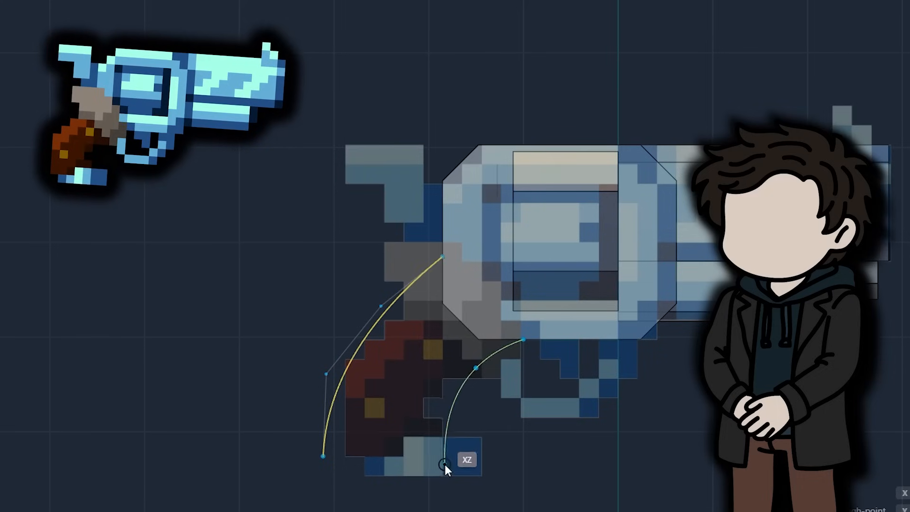
pyautogui.press('g')
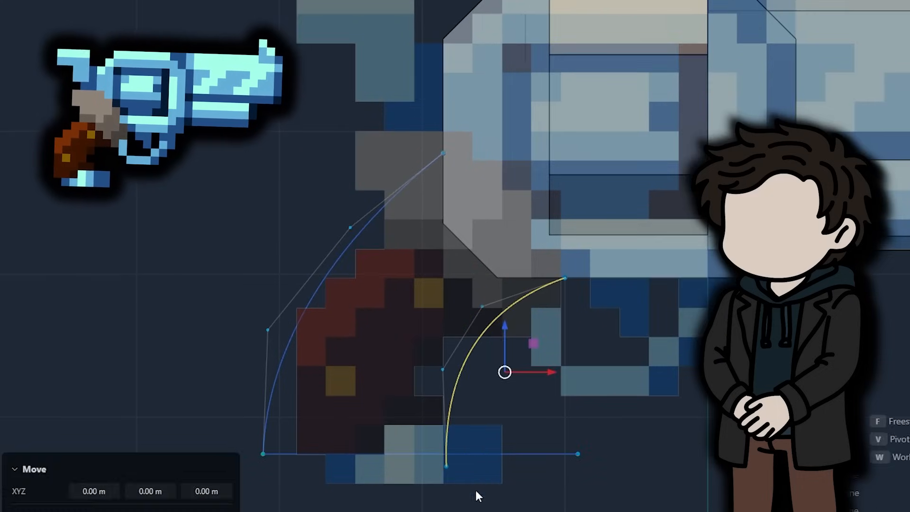
pyautogui.press('f')
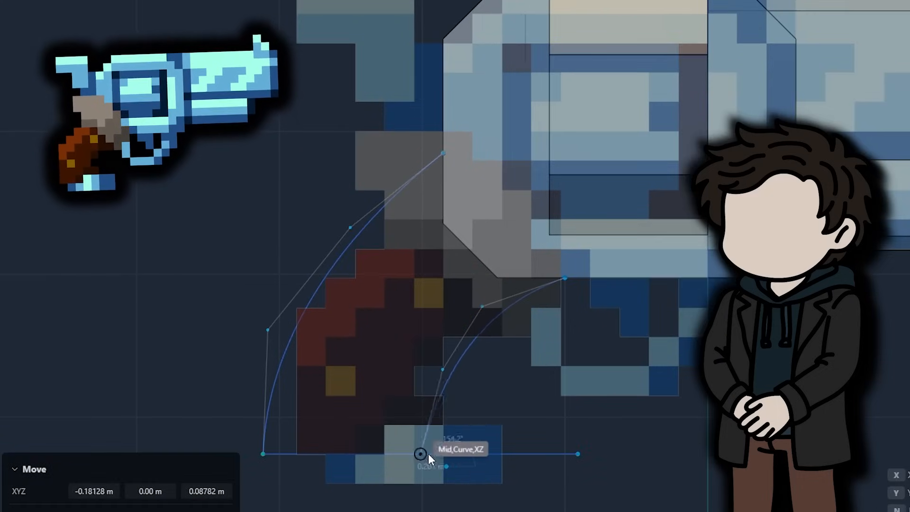
pyautogui.click(427, 453)
pyautogui.click(497, 277)
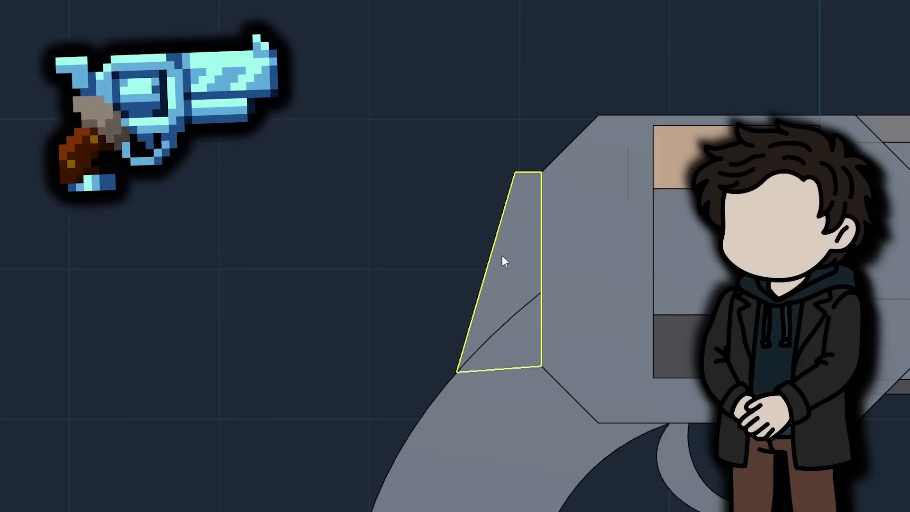
# Step: Fillet the side-profile edges of the curved block behind the frame
pyautogui.click(356, 75)
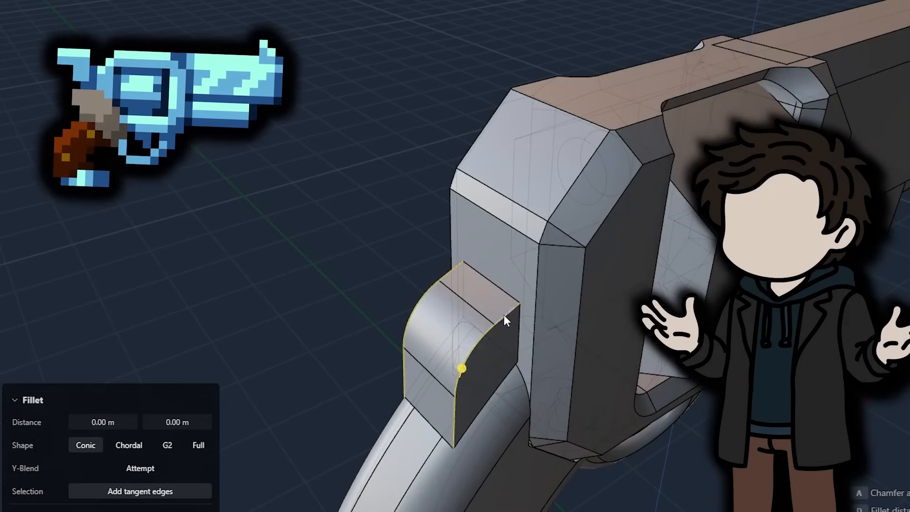
pyautogui.moveTo(504, 315); pyautogui.dragTo(501, 331)
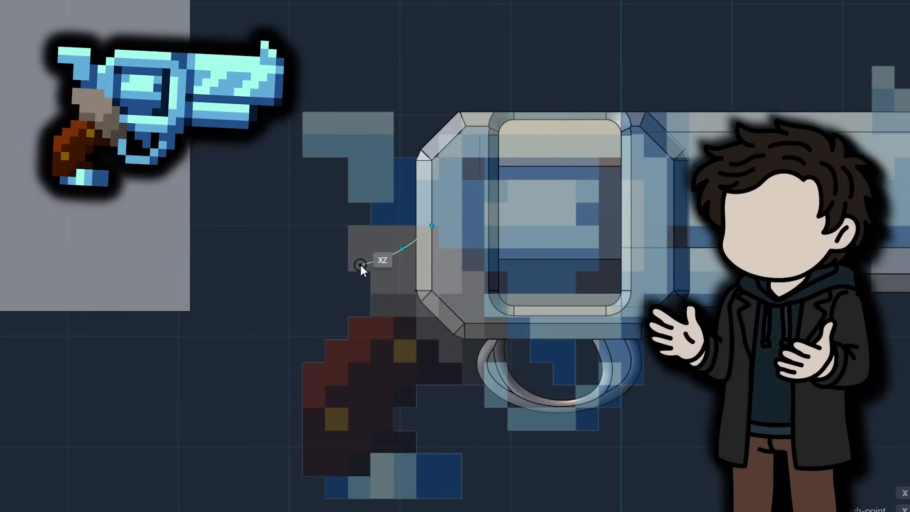
# Step: Draw a curve behind the frame along the top of the reference's grey section and move its rear end -0.185 m along X
pyautogui.press('Escape')
pyautogui.click(368, 239)
pyautogui.click(402, 225)
pyautogui.click(431, 196)
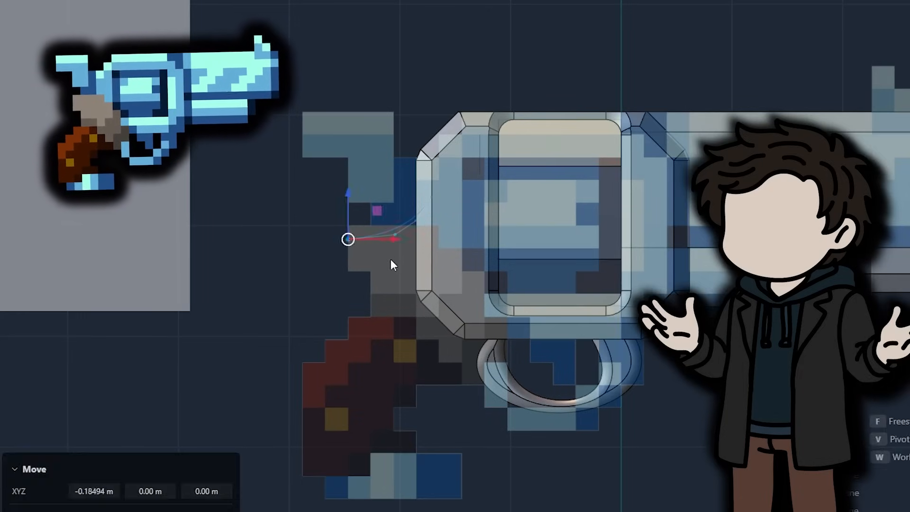
pyautogui.rightClick(390, 261)
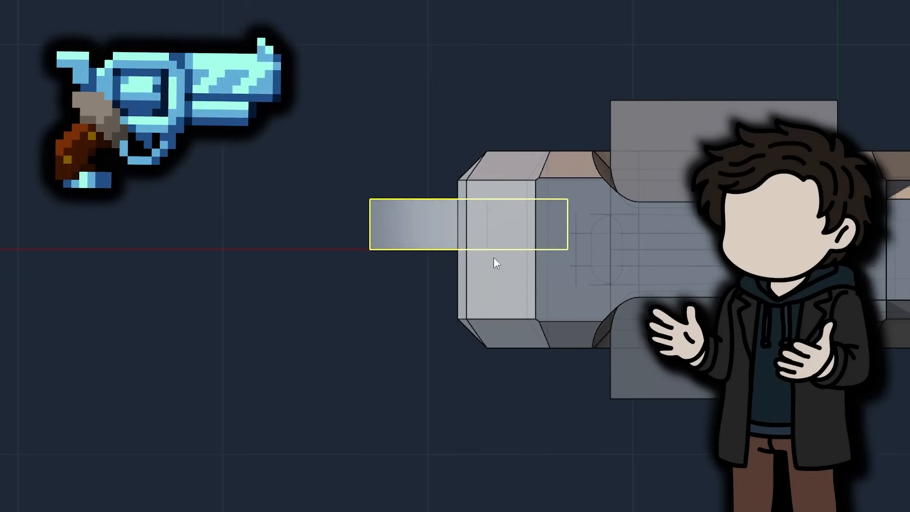
# Step: Thicken the curved block behind the frame symmetrically about the gun's centre line
pyautogui.moveTo(493, 257); pyautogui.dragTo(527, 95)
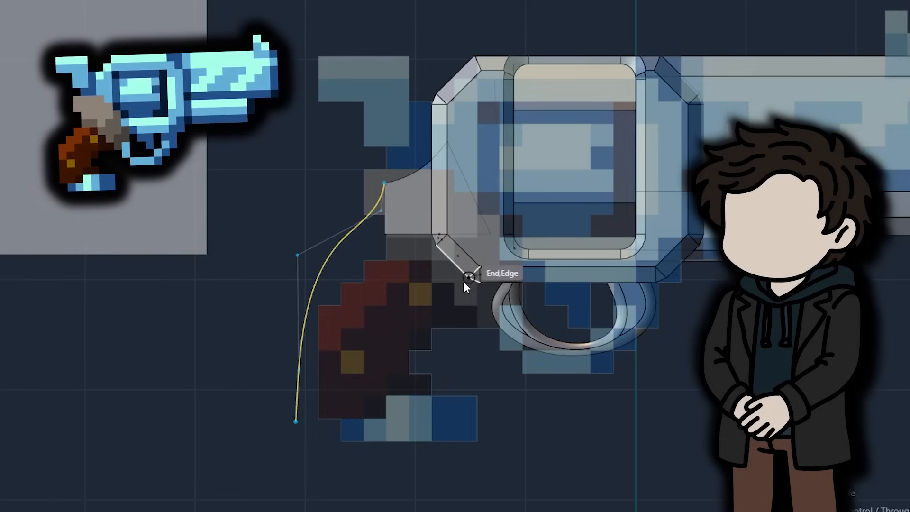
# Step: Draw the grip's front edge curve from the frame's lower rear corner and move the extruded grip toward the gun's centre line
pyautogui.moveTo(465, 283); pyautogui.dragTo(461, 402)
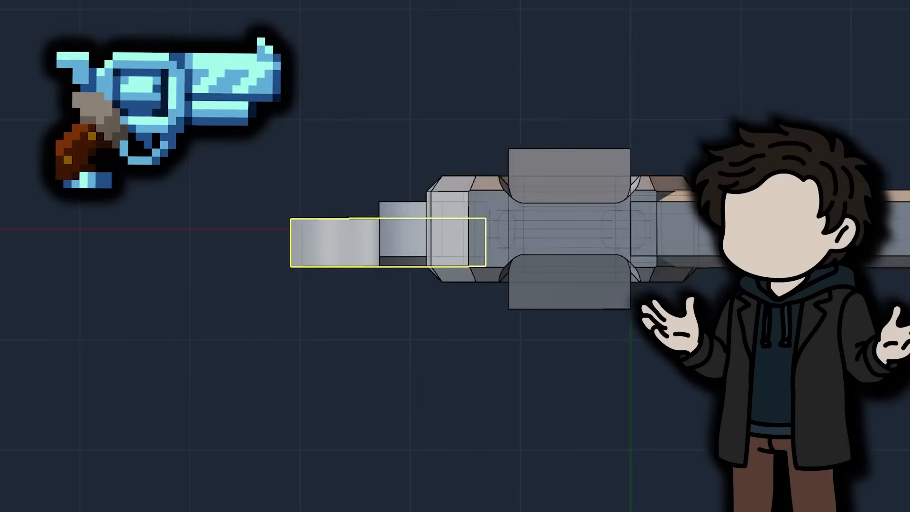
pyautogui.press('g')
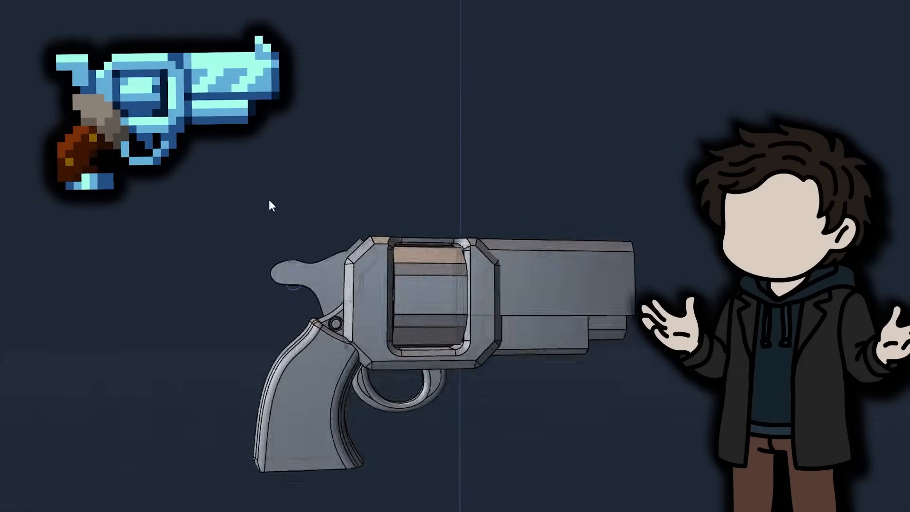
# Step: Draw a curved outline inside the hammer's side profile, following its spur and continuing down toward the frame
pyautogui.scroll(5, 269, 200)
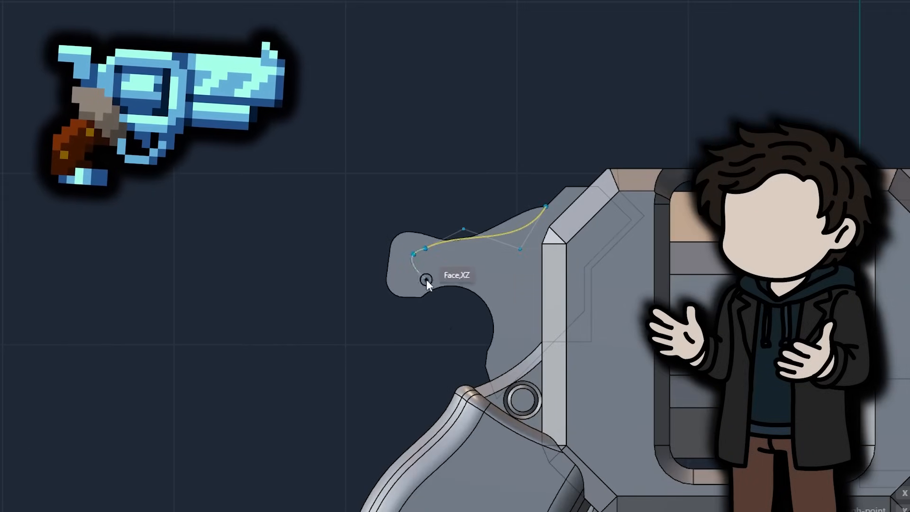
pyautogui.click(536, 352)
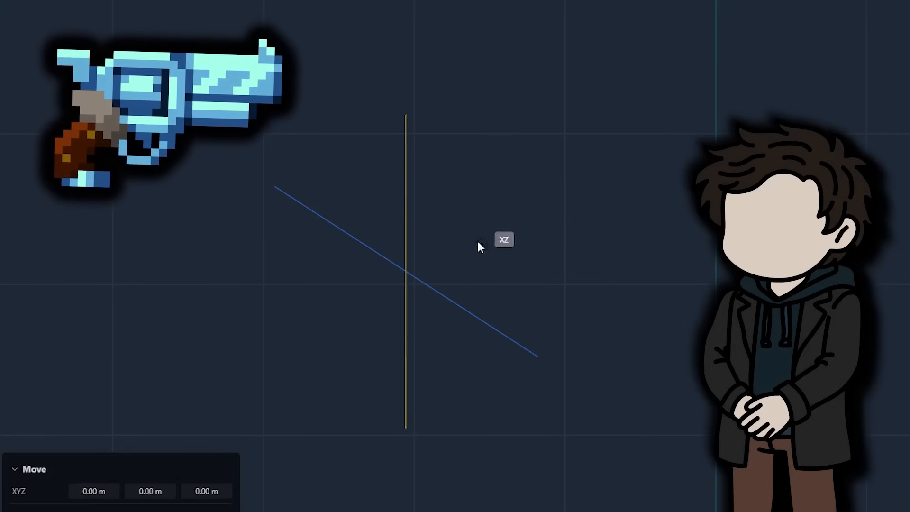
# Step: Position the tilted circle around the upper part of the grip and extrude it into a band
pyautogui.click(339, 236)
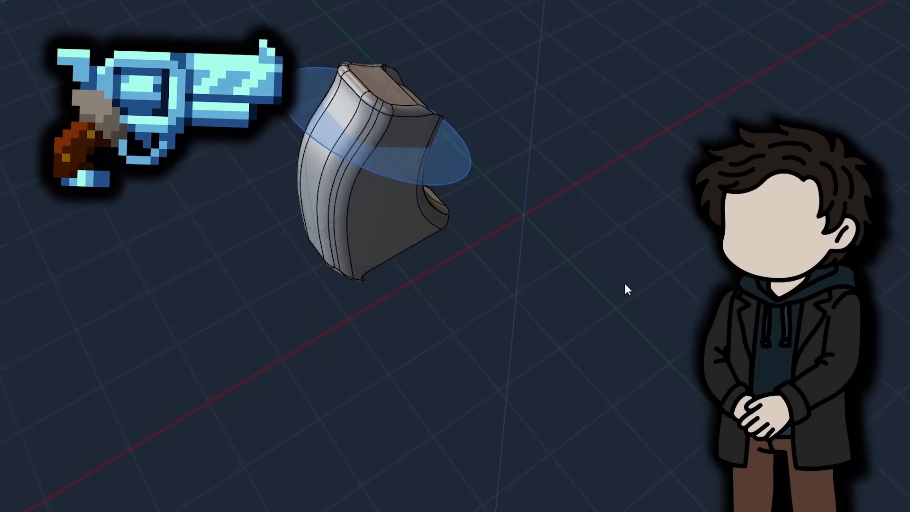
pyautogui.click(306, 97)
pyautogui.press('e')
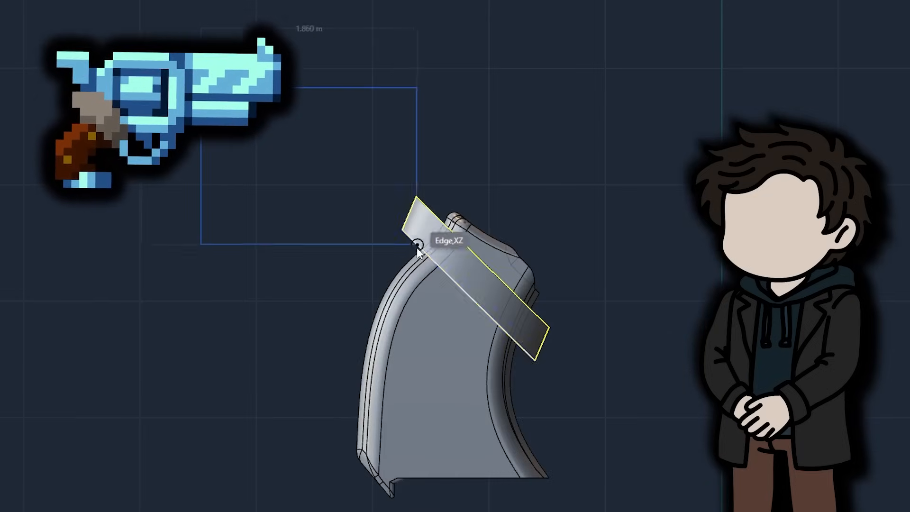
# Step: Draw a rectangle in the side view against the grip band's upper rear edge and move it into place
pyautogui.click(301, 254)
pyautogui.press('g')
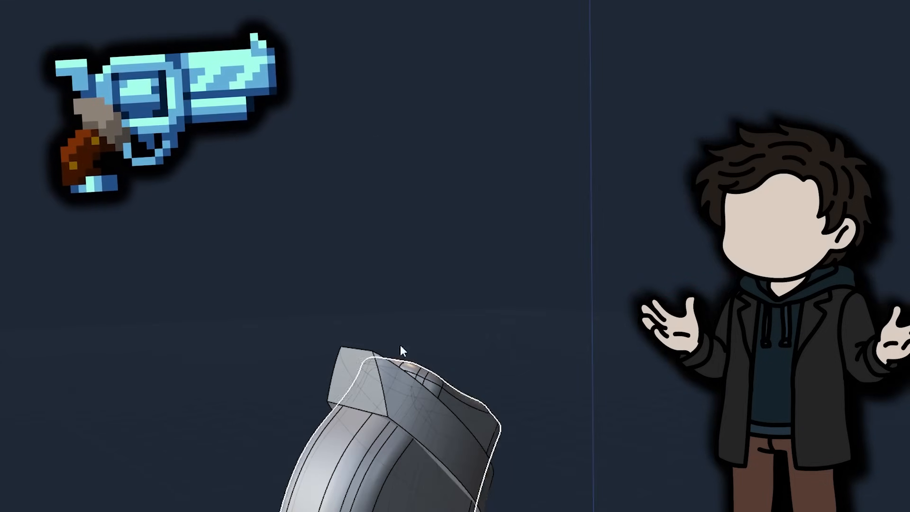
# Step: Fillet the grip band's outer edges and the rim of its inner opening, and the lower edges of the block under the barrel
pyautogui.click(353, 378)
pyautogui.press('f')
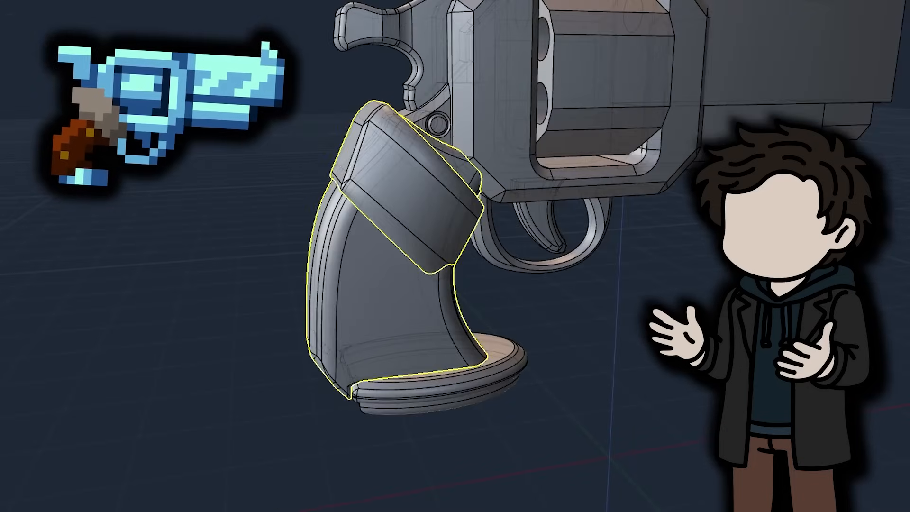
pyautogui.click(431, 211)
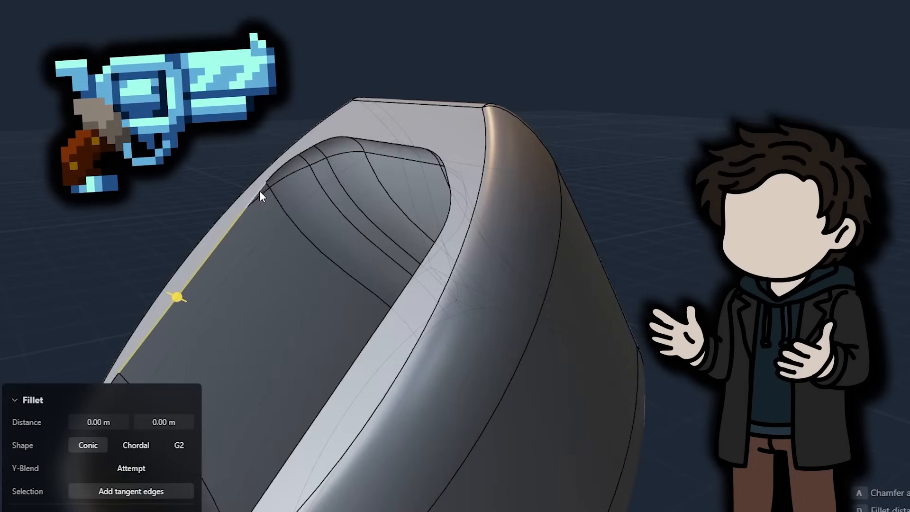
pyautogui.moveTo(431, 149); pyautogui.dragTo(330, 290, button='middle')
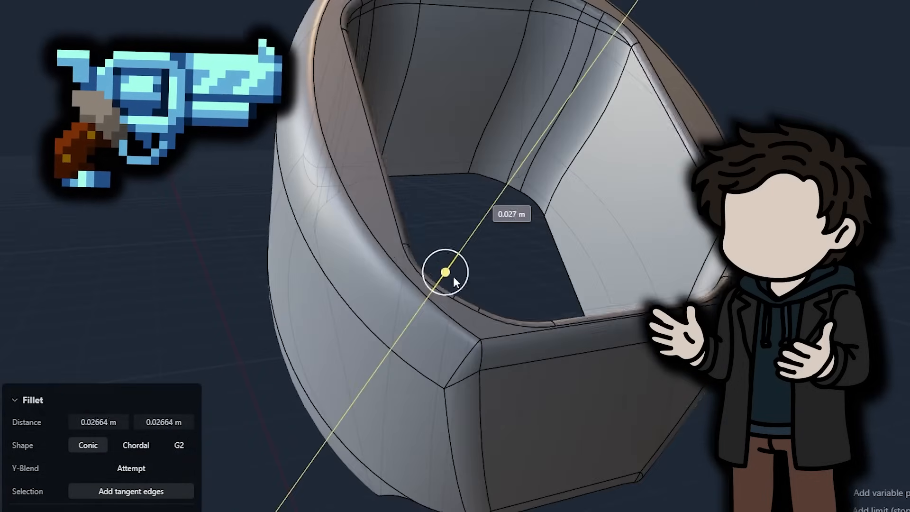
pyautogui.moveTo(453, 266); pyautogui.dragTo(401, 235, button='middle')
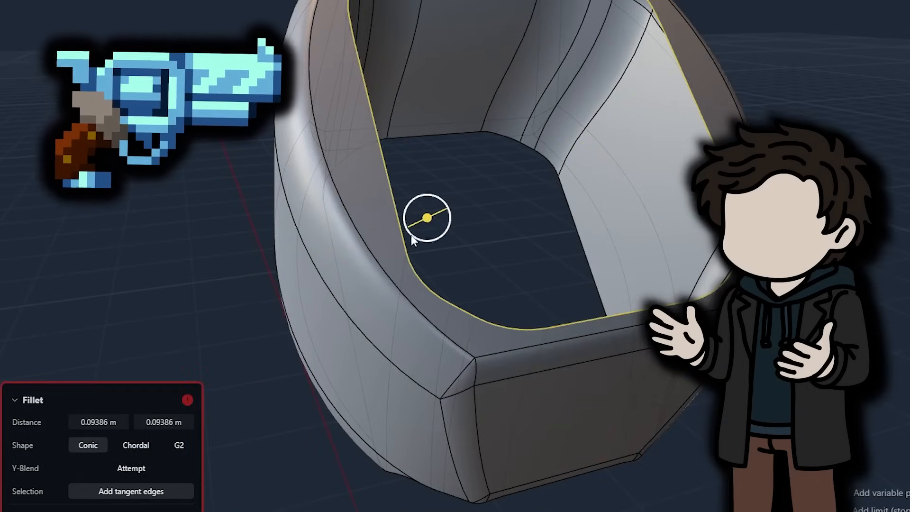
pyautogui.moveTo(265, 377); pyautogui.dragTo(439, 163, button='middle')
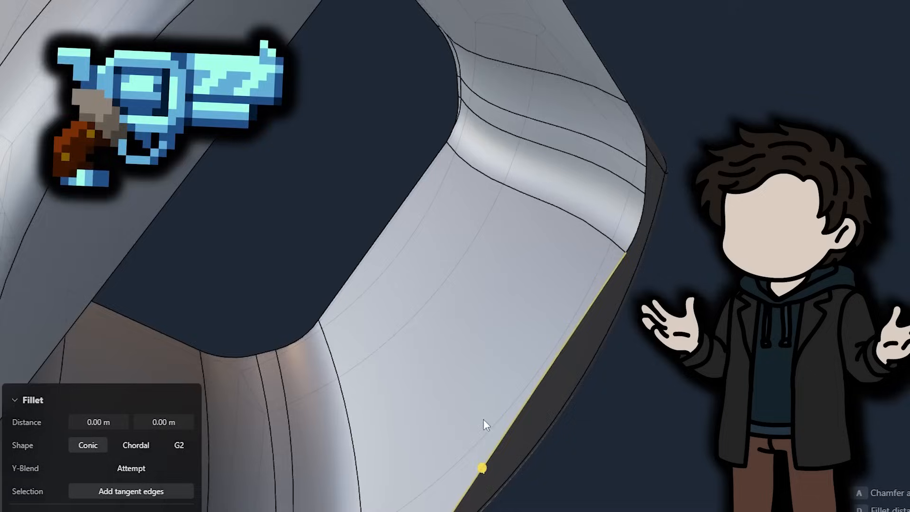
pyautogui.moveTo(484, 427); pyautogui.dragTo(459, 385, button='middle')
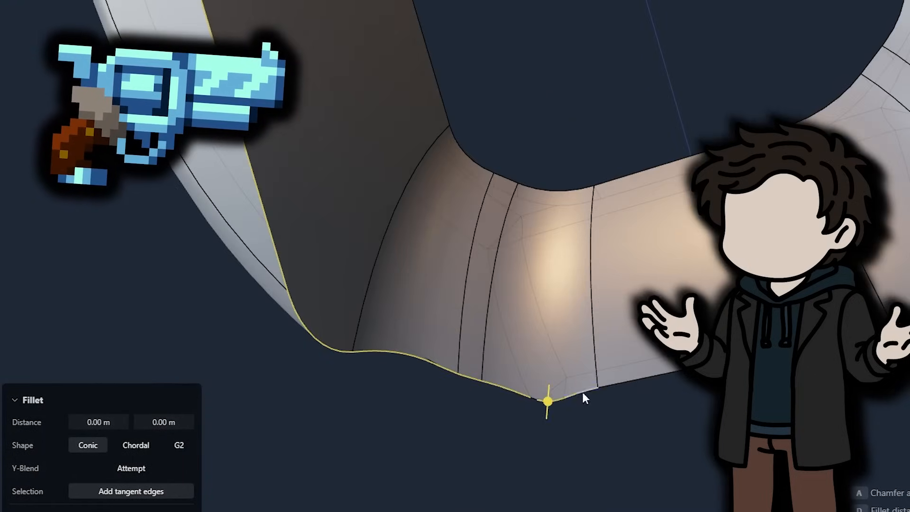
pyautogui.moveTo(584, 394); pyautogui.dragTo(634, 323, button='middle')
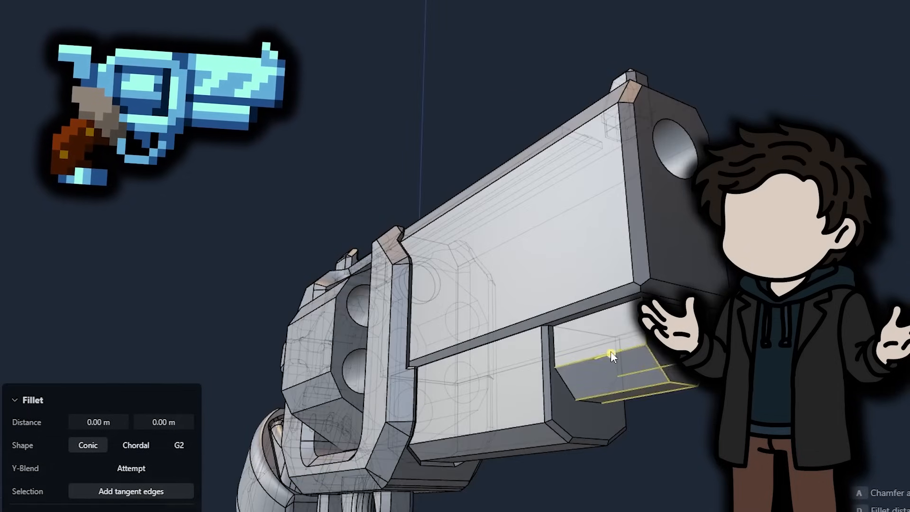
pyautogui.moveTo(610, 351); pyautogui.dragTo(620, 354)
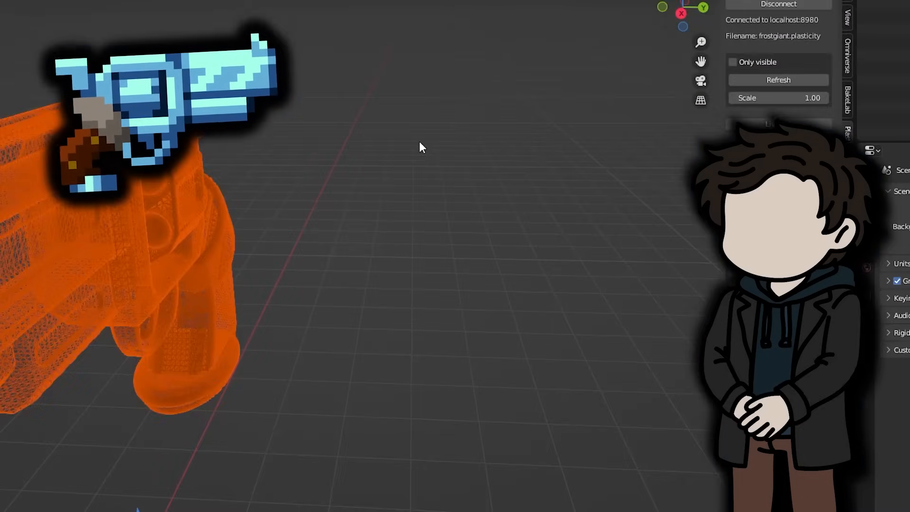
# Step: Switch to Blender, inspect the imported revolver from the grip side and deselect its parts
pyautogui.moveTo(419, 141); pyautogui.dragTo(389, 158, button='middle')
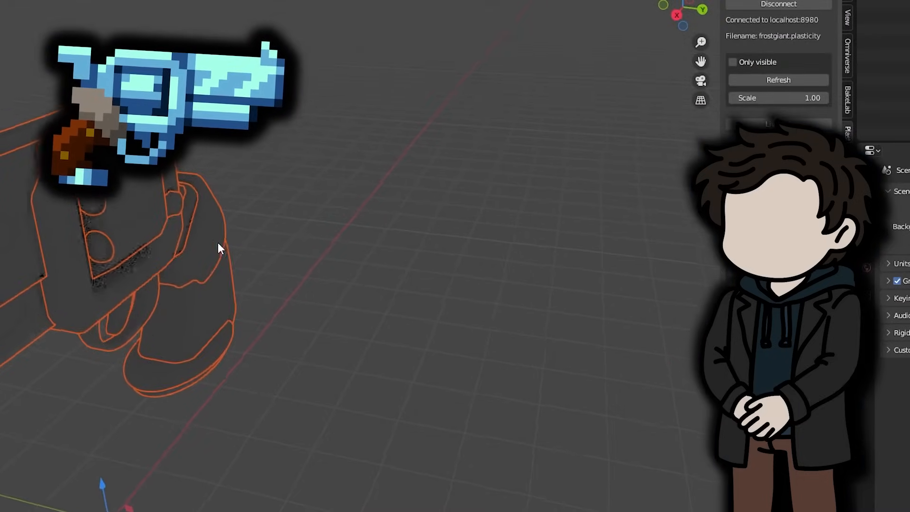
pyautogui.moveTo(219, 245); pyautogui.dragTo(424, 248, button='middle')
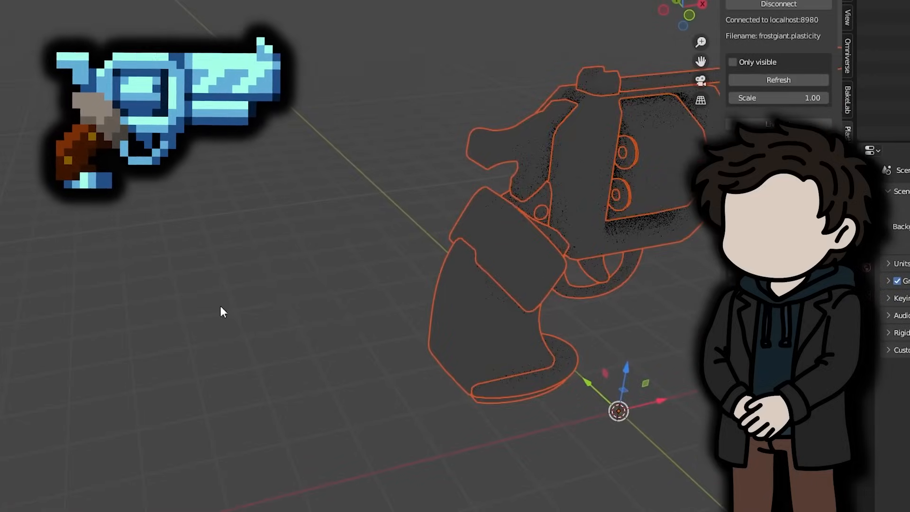
pyautogui.hotkey('ctrl', 'a')
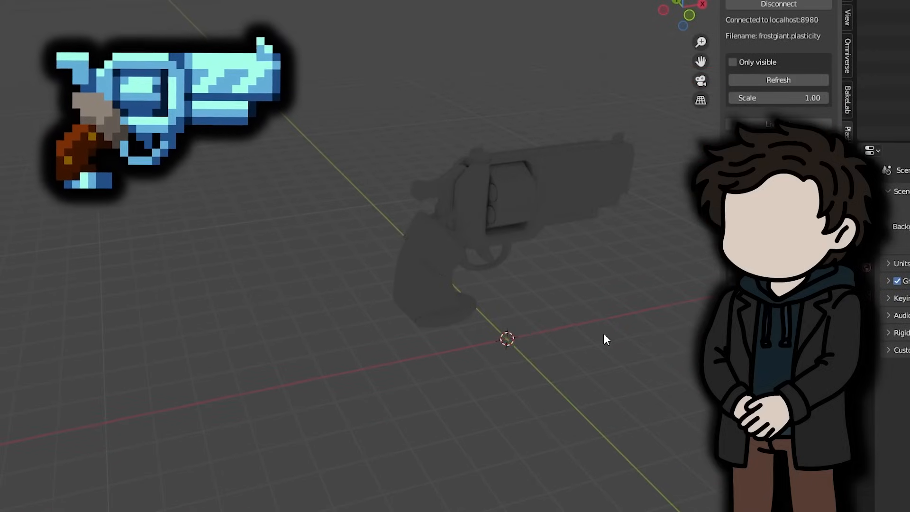
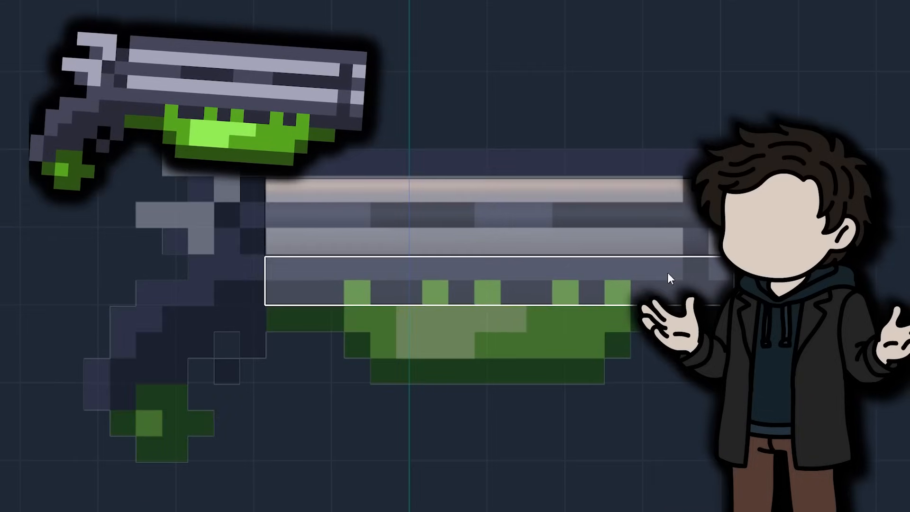
# Step: Scale the strip beneath the double barrels against the reference image and fillet the lower edges of the block made from it
pyautogui.press('s')
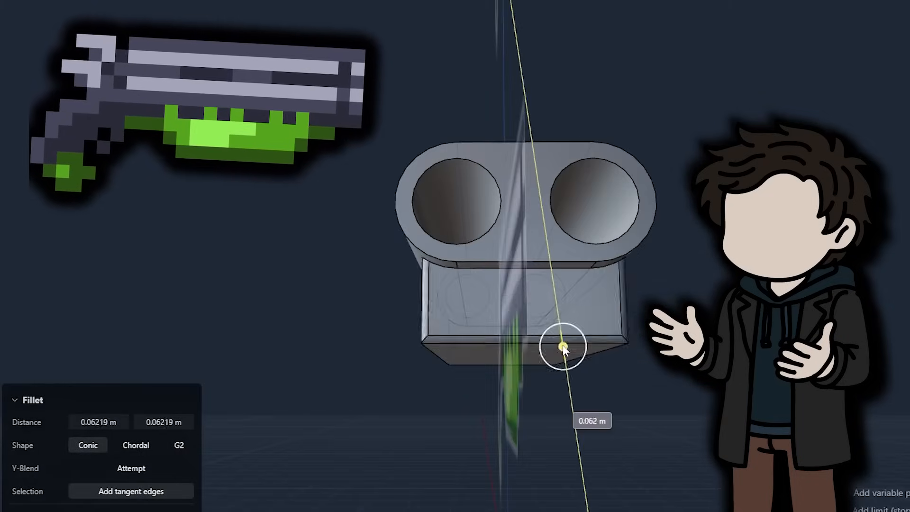
pyautogui.moveTo(563, 345); pyautogui.dragTo(550, 359)
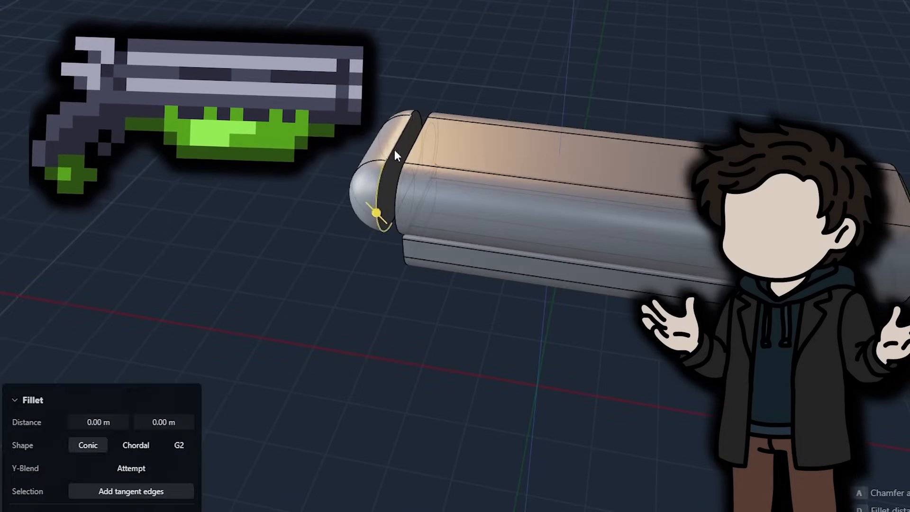
# Step: Fillet the edge of the rounded breech section and scale the rectangular frame block in the rear view
pyautogui.moveTo(395, 151); pyautogui.dragTo(648, 427, button='middle')
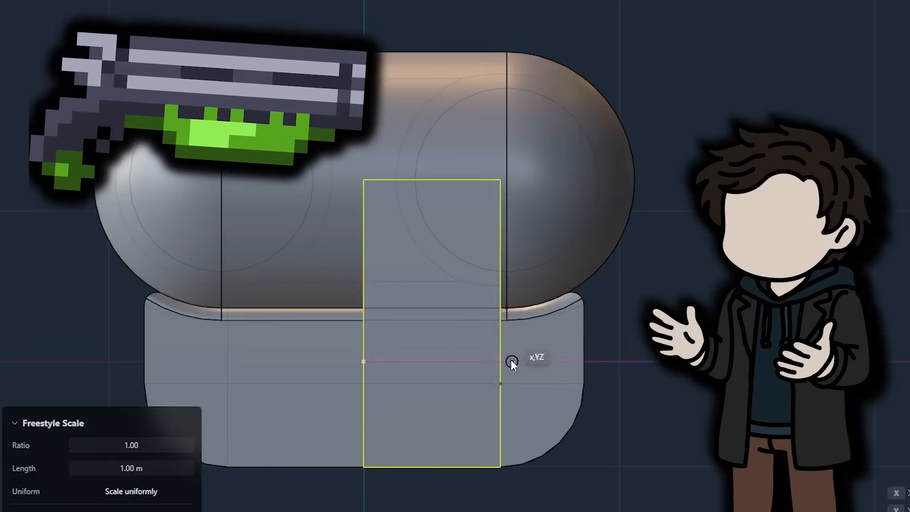
pyautogui.moveTo(512, 362); pyautogui.dragTo(382, 344)
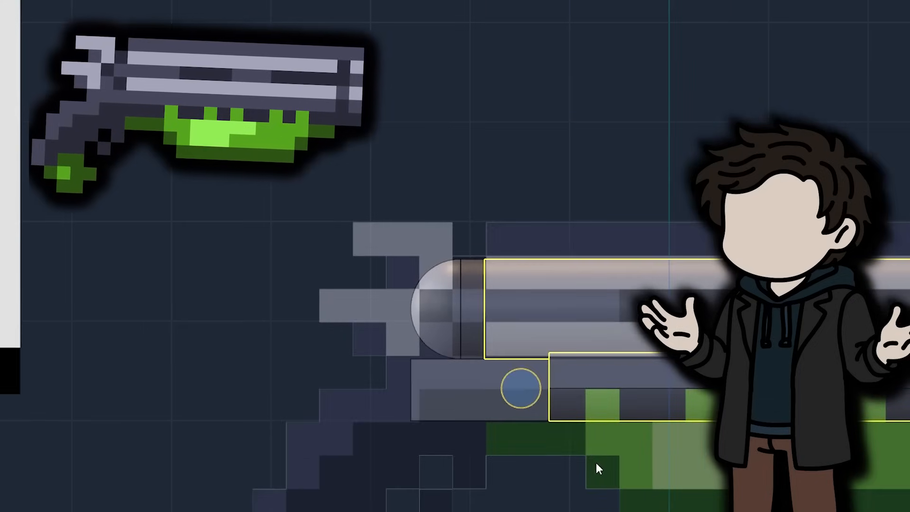
# Step: Try rotating the barrels and the block beneath them open around the hinge circle by about 45 degrees
pyautogui.press('r')
pyautogui.click(541, 291)
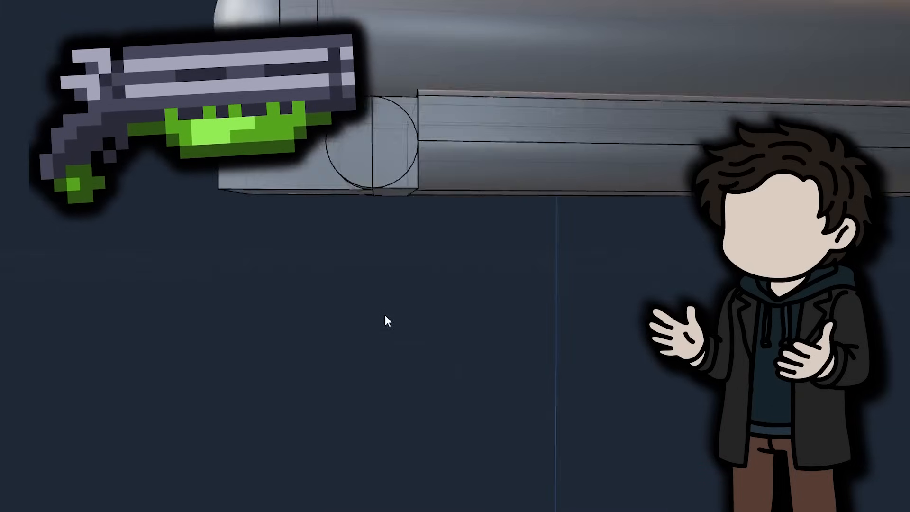
pyautogui.moveTo(385, 320); pyautogui.dragTo(307, 299, button='middle')
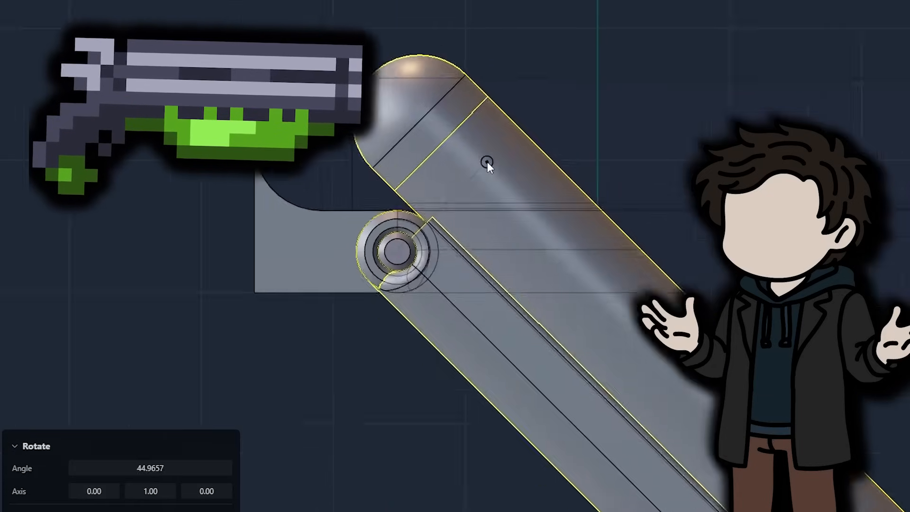
pyautogui.moveTo(487, 161); pyautogui.dragTo(433, 46)
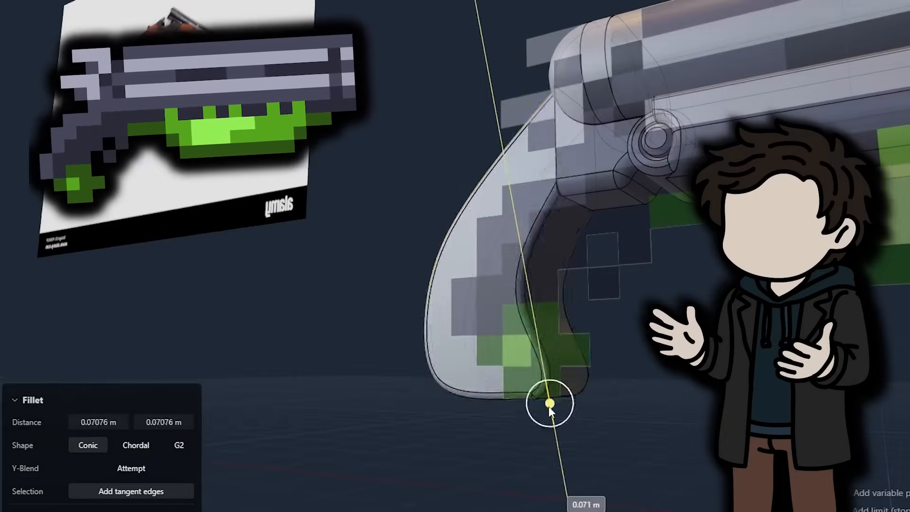
# Step: Round the edges of the curved grip with a fillet of about 0.071 m
pyautogui.moveTo(548, 406); pyautogui.dragTo(494, 417)
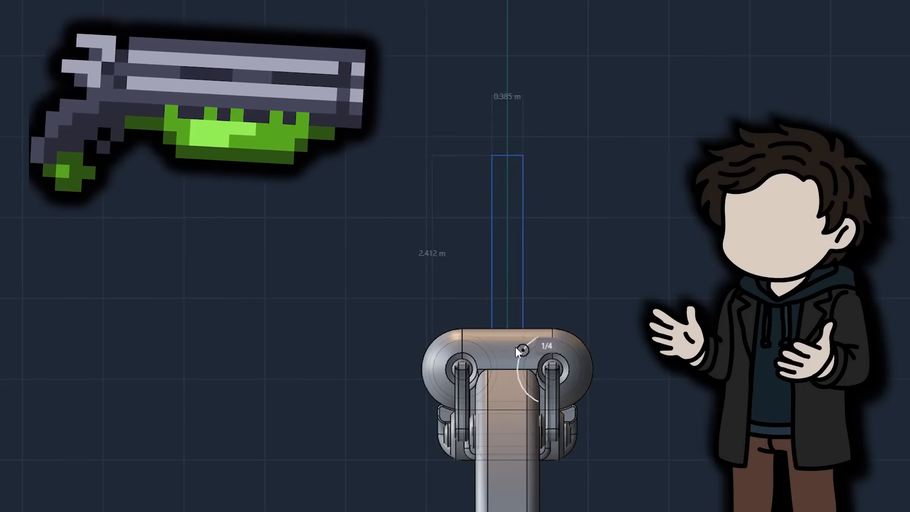
# Step: Cut a lengthwise slot between the barrels with a box extruded from a narrow rectangle centred above them in the rear view
pyautogui.scroll(4, 515, 348)
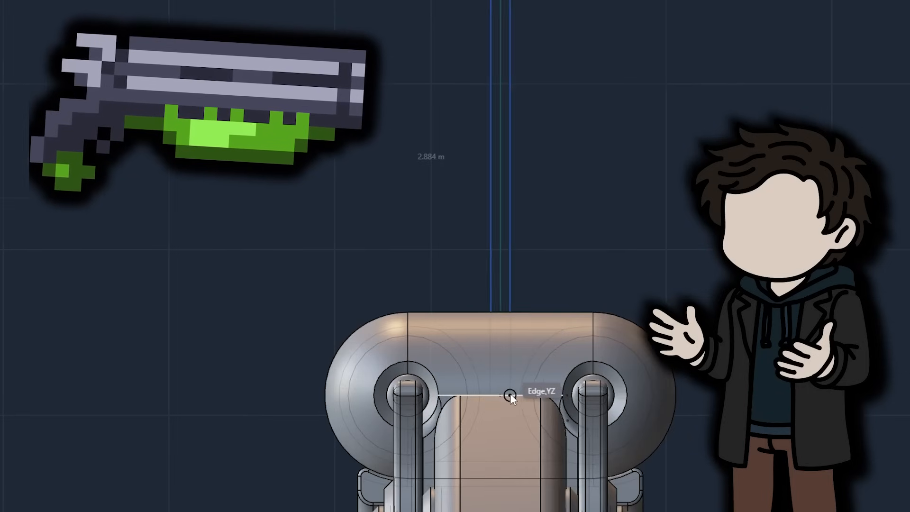
pyautogui.scroll(3, 510, 396)
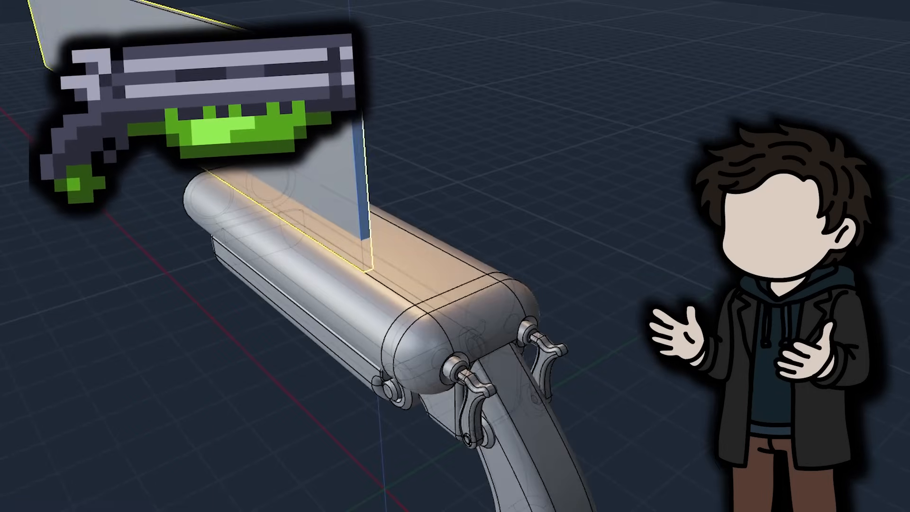
pyautogui.moveTo(426, 213)
pyautogui.mouseDown(button='middle')
pyautogui.moveTo(474, 199)
pyautogui.moveTo(418, 214)
pyautogui.mouseUp(button='middle')
pyautogui.moveTo(412, 232); pyautogui.dragTo(413, 122)
pyautogui.rightClick(418, 180)
pyautogui.scroll(3, 418, 187)
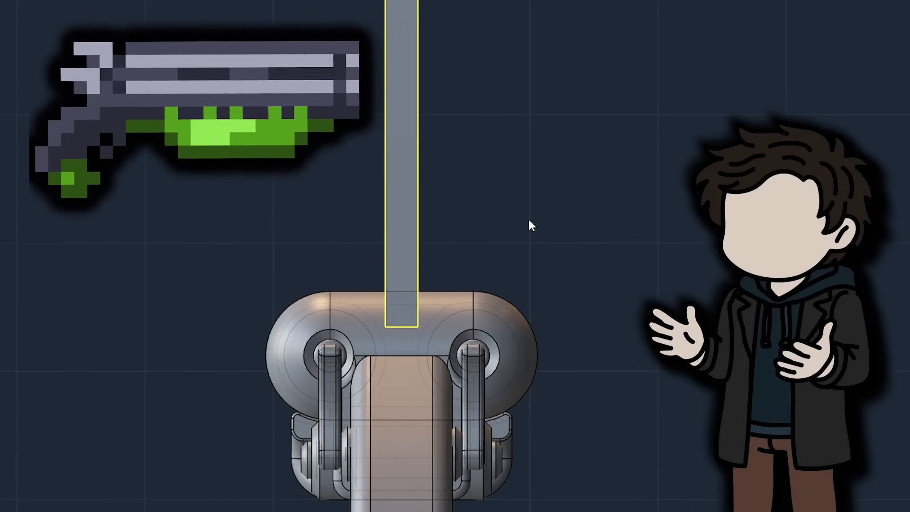
pyautogui.moveTo(530, 224); pyautogui.dragTo(373, 322, button='middle')
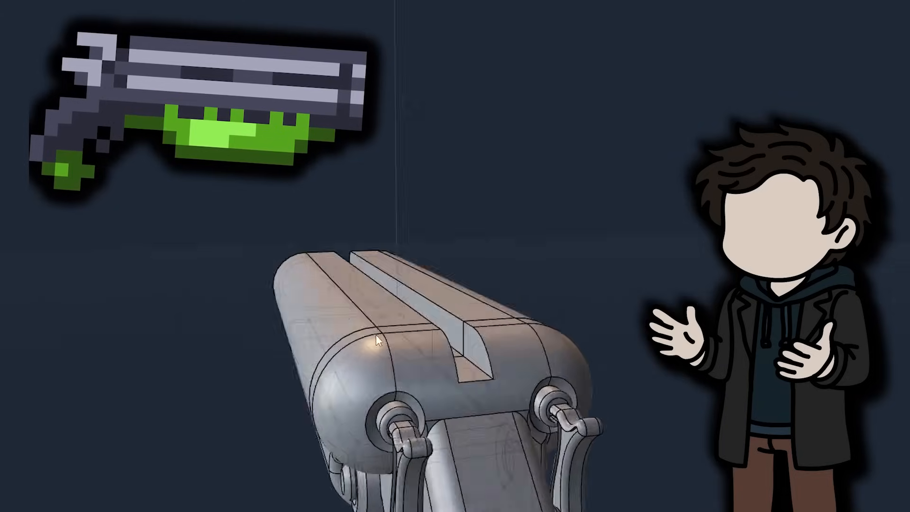
# Step: Bevel the upper edges of the slot between the barrels, including its rounded rear end
pyautogui.moveTo(376, 335); pyautogui.dragTo(331, 210, button='middle')
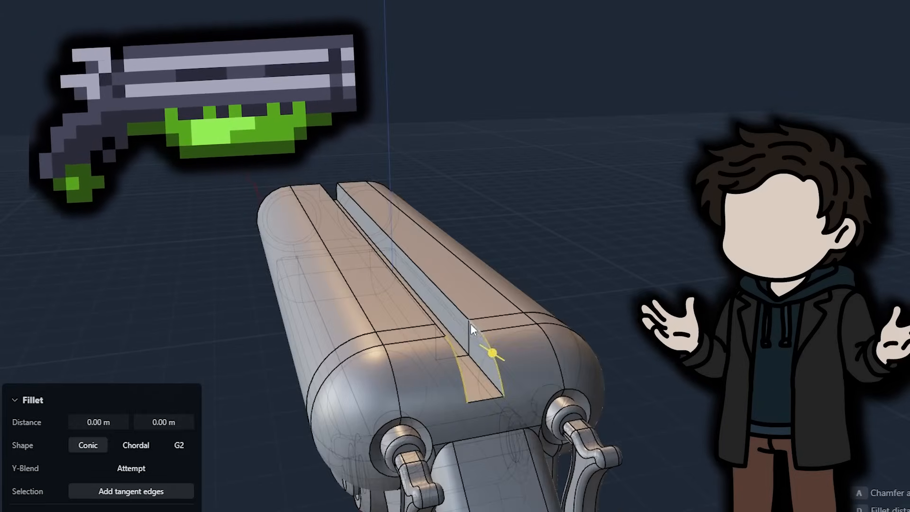
pyautogui.moveTo(470, 323); pyautogui.dragTo(639, 274, button='middle')
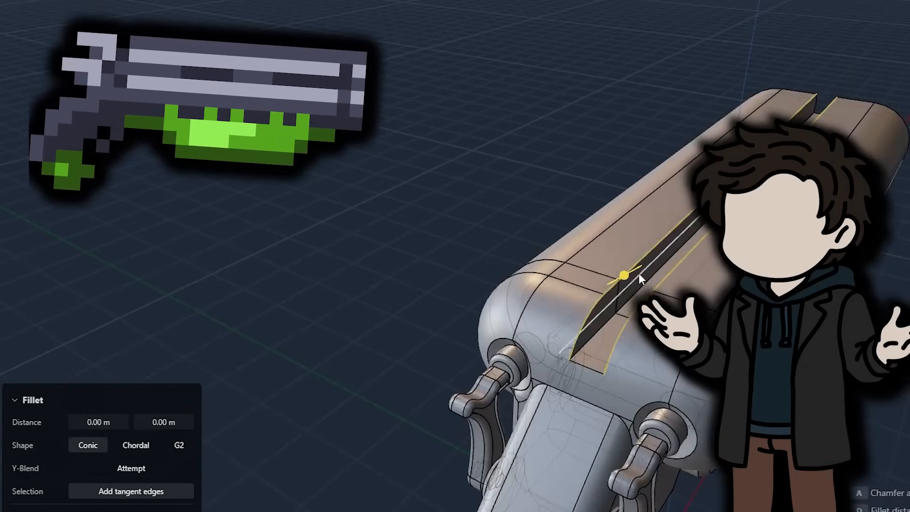
pyautogui.moveTo(620, 276); pyautogui.dragTo(657, 260)
pyautogui.moveTo(657, 260); pyautogui.dragTo(629, 365, button='middle')
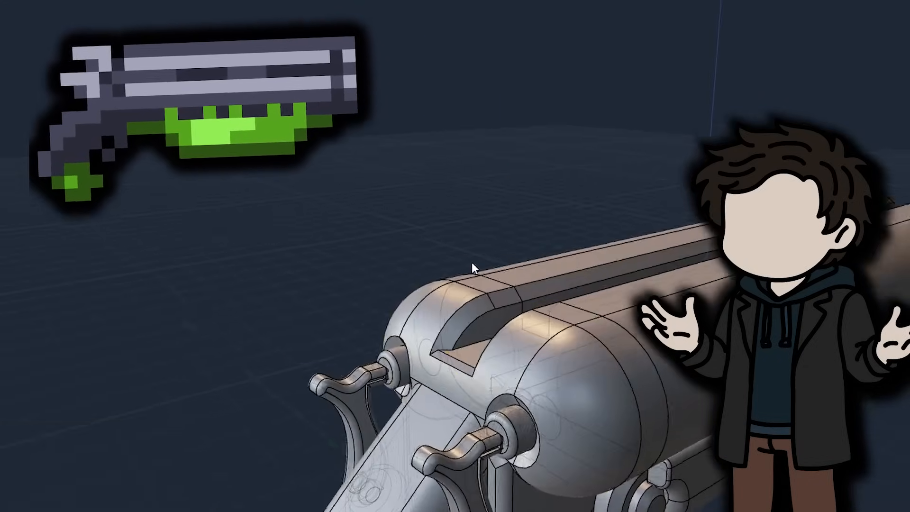
# Step: Fillet the long curved edges of the fore-end piece on the underside of the barrels
pyautogui.moveTo(471, 262); pyautogui.dragTo(447, 346, button='middle')
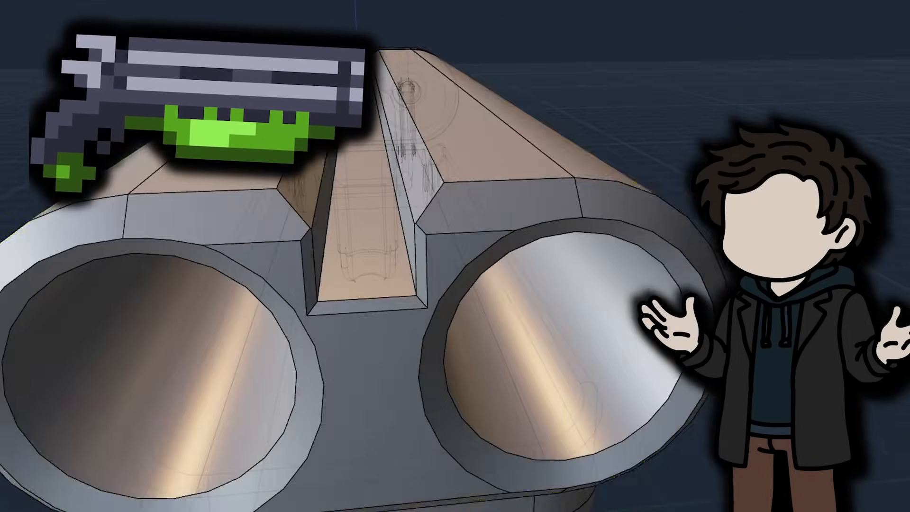
pyautogui.scroll(-5, 607, 384)
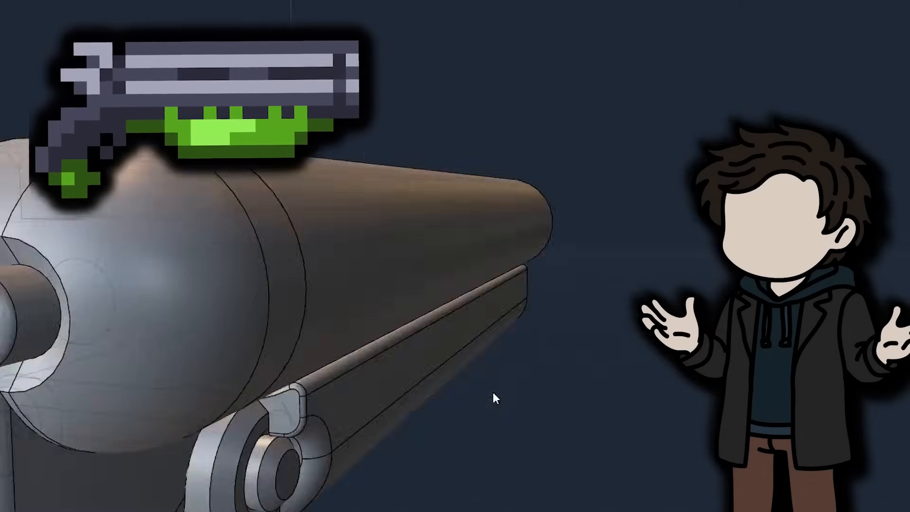
pyautogui.moveTo(492, 392); pyautogui.dragTo(458, 440, button='middle')
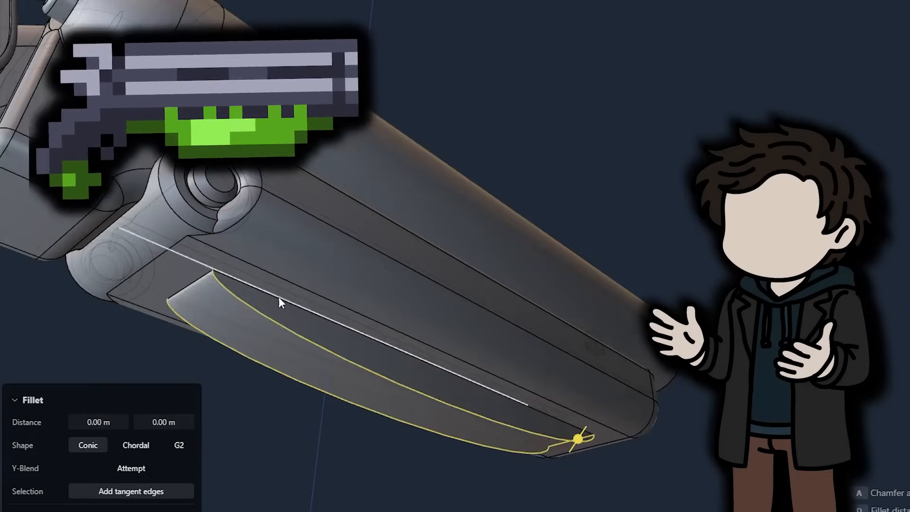
pyautogui.moveTo(278, 297); pyautogui.dragTo(188, 283)
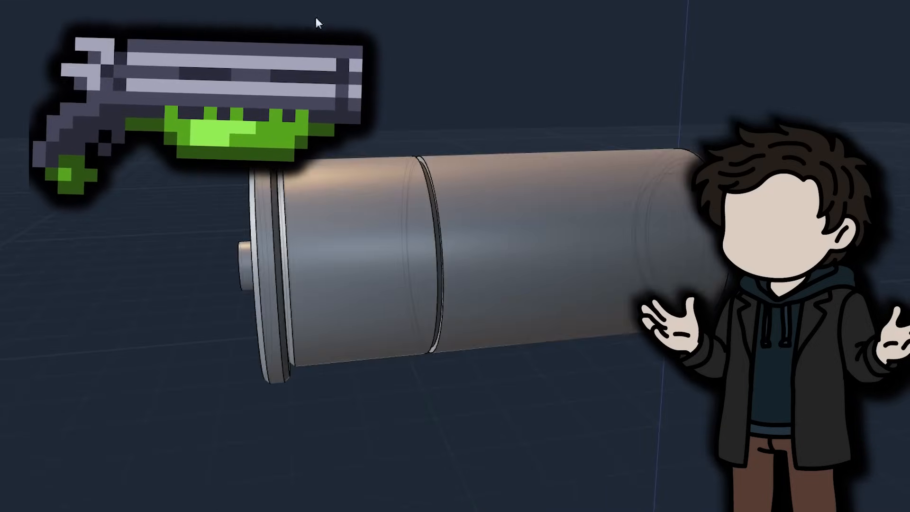
# Step: Move the selected part of the shotgun shell and fillet its edges
pyautogui.scroll(5, 255, 256)
pyautogui.press('g')
pyautogui.scroll(1, 227, 283)
pyautogui.press('f')
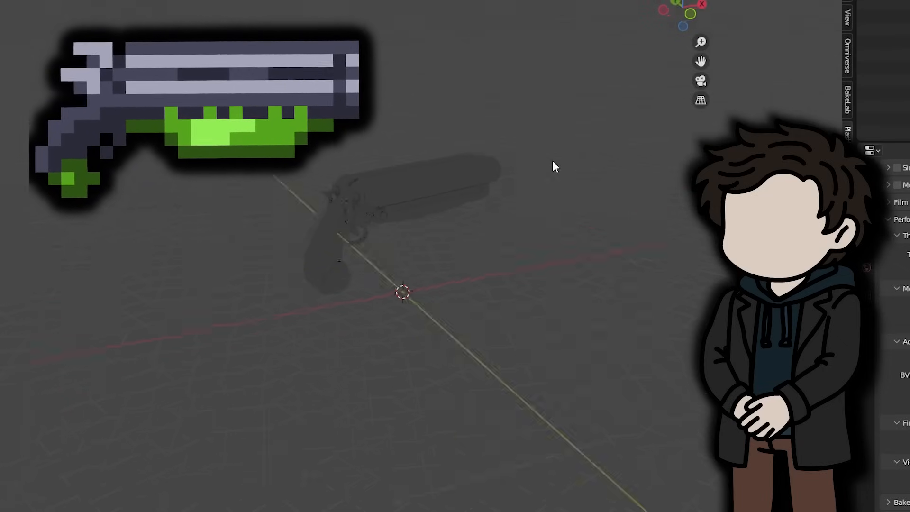
# Step: Switch to Blender and examine the imported double-barrelled gun from its side and muzzle
pyautogui.scroll(4, 463, 180)
pyautogui.scroll(-3, 386, 179)
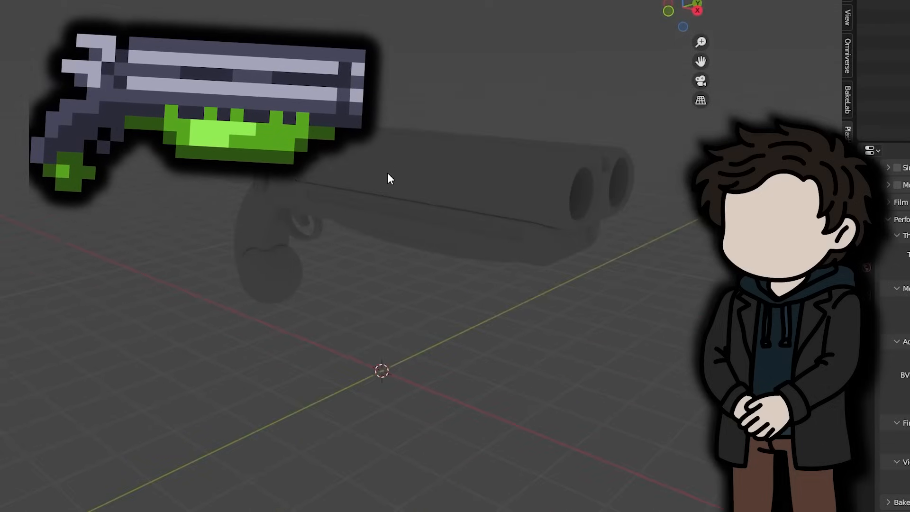